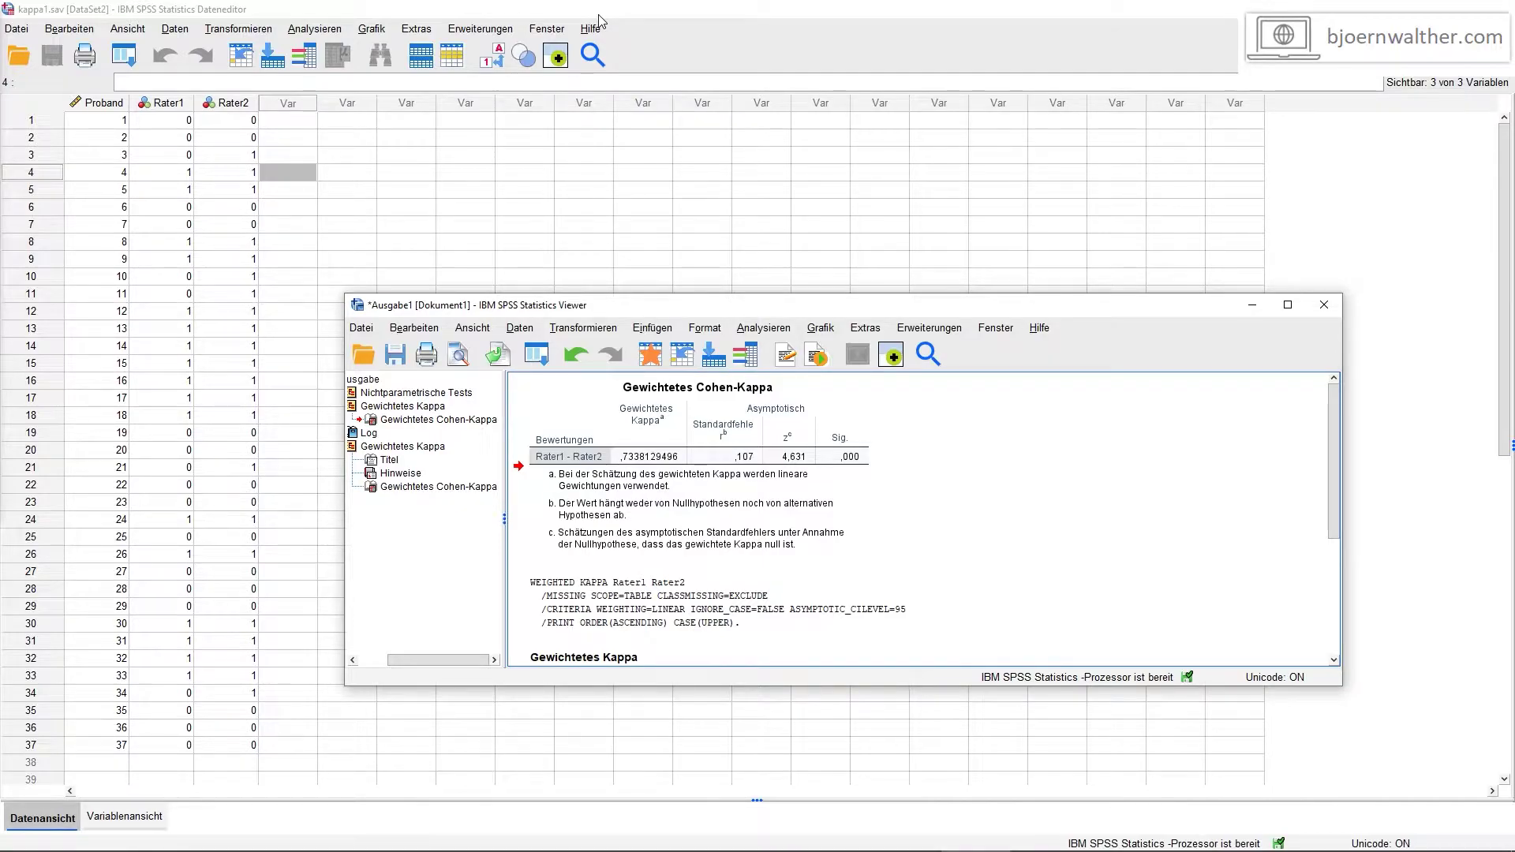
# Arrange the output viewer and the Excel workbook Mappe1 so the weighted Cohen's kappa table and the calculation sheet are both in view
pyautogui.click(703, 509)
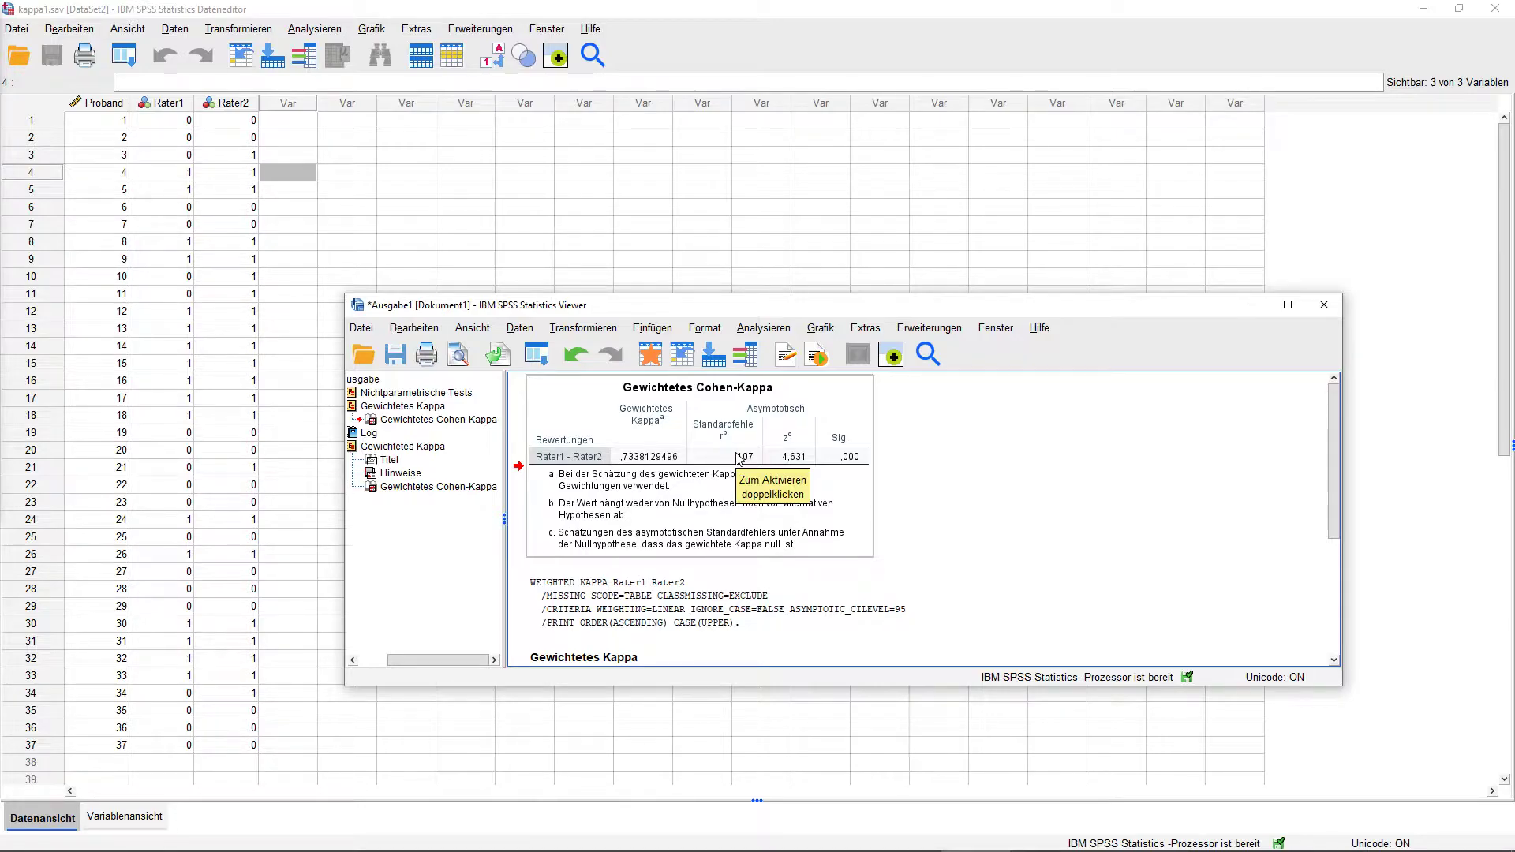
pyautogui.scroll(-3, 765, 517)
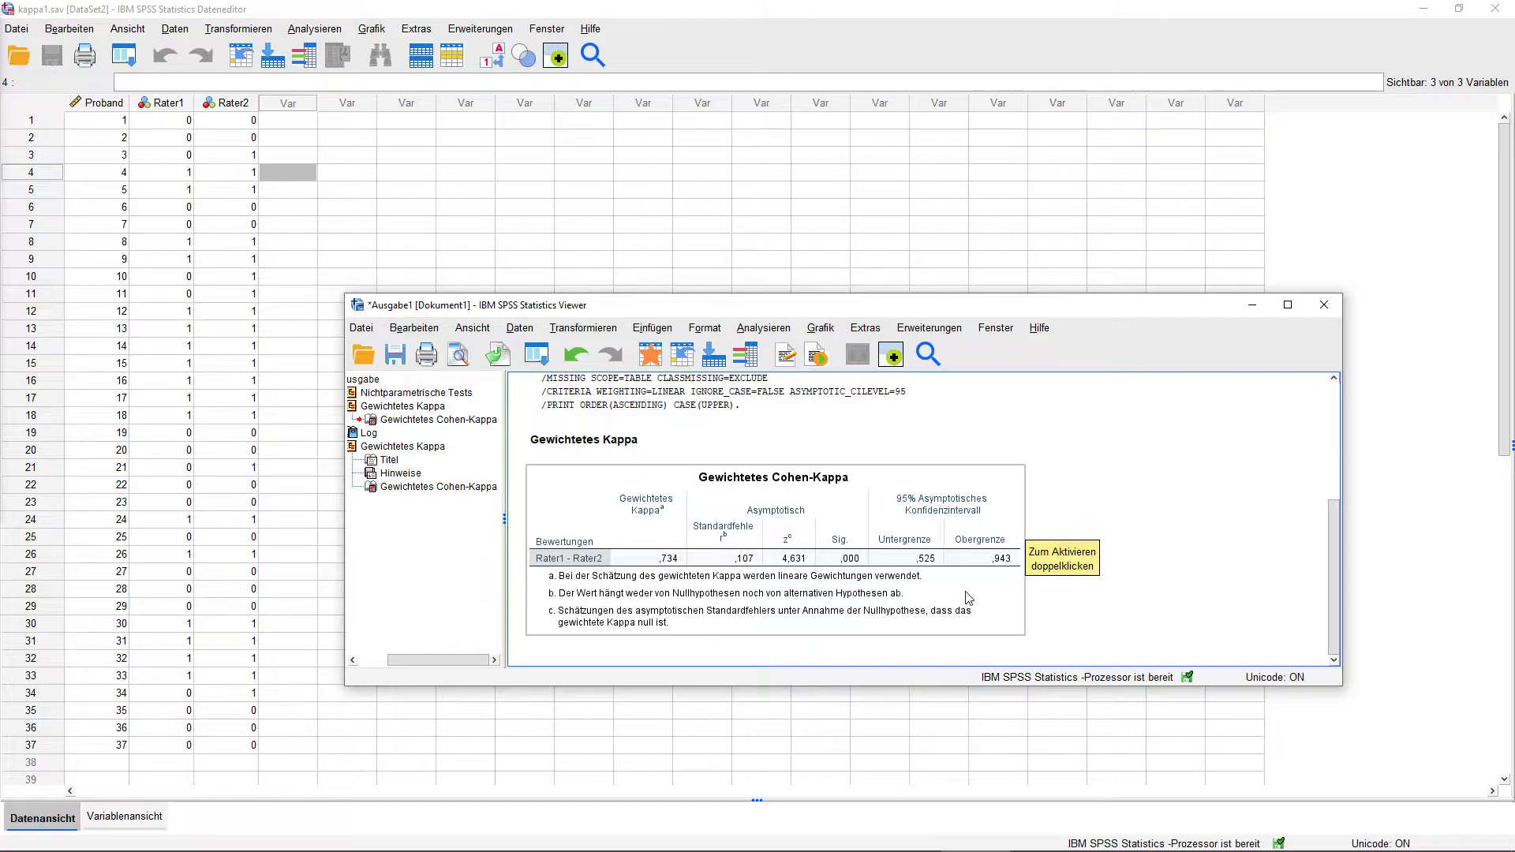
pyautogui.scroll(3, 980, 583)
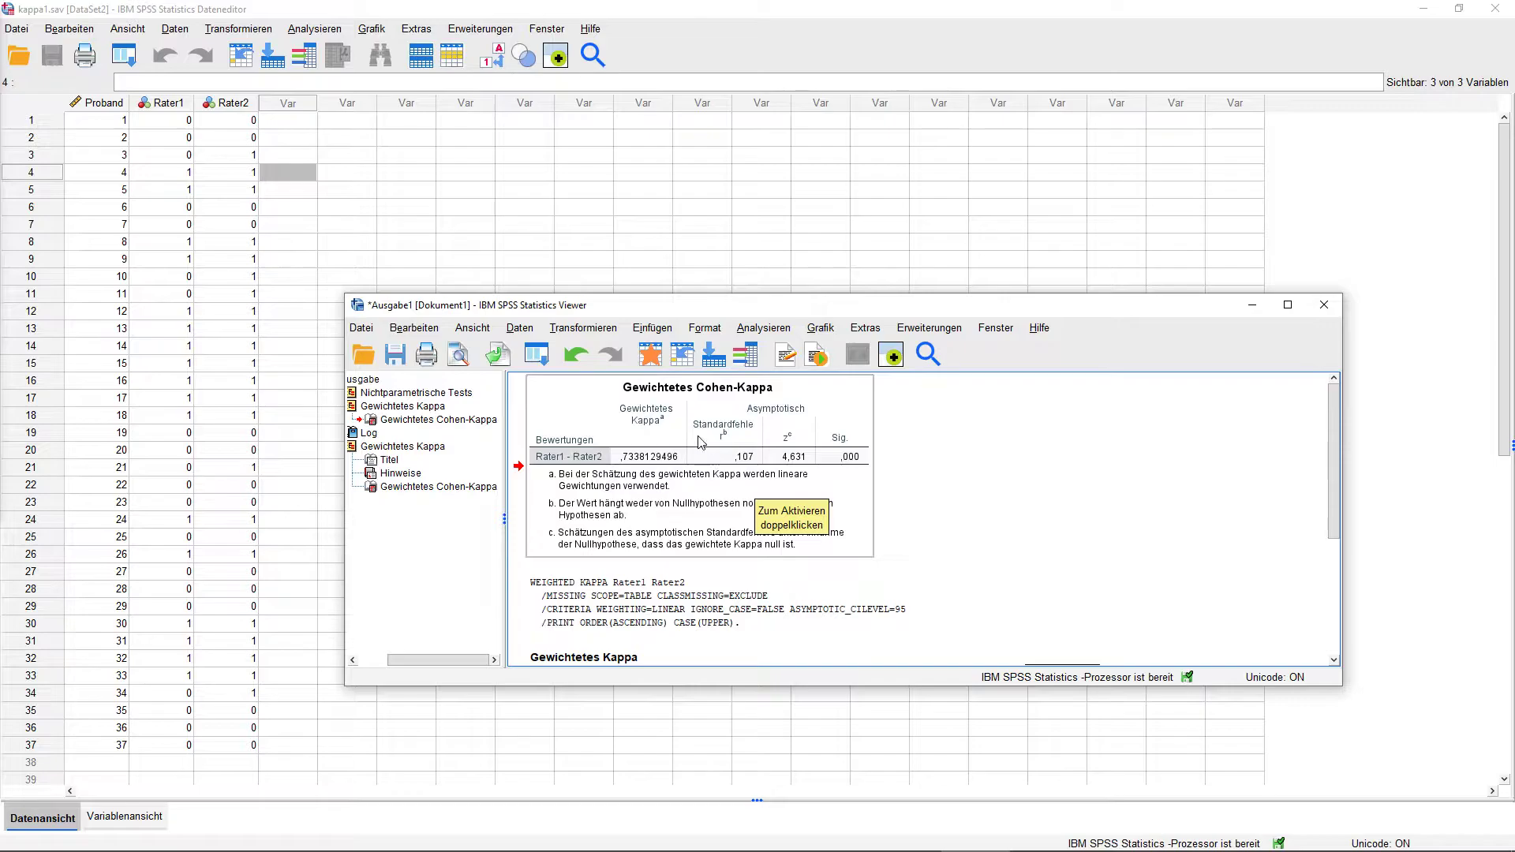
pyautogui.click(640, 462)
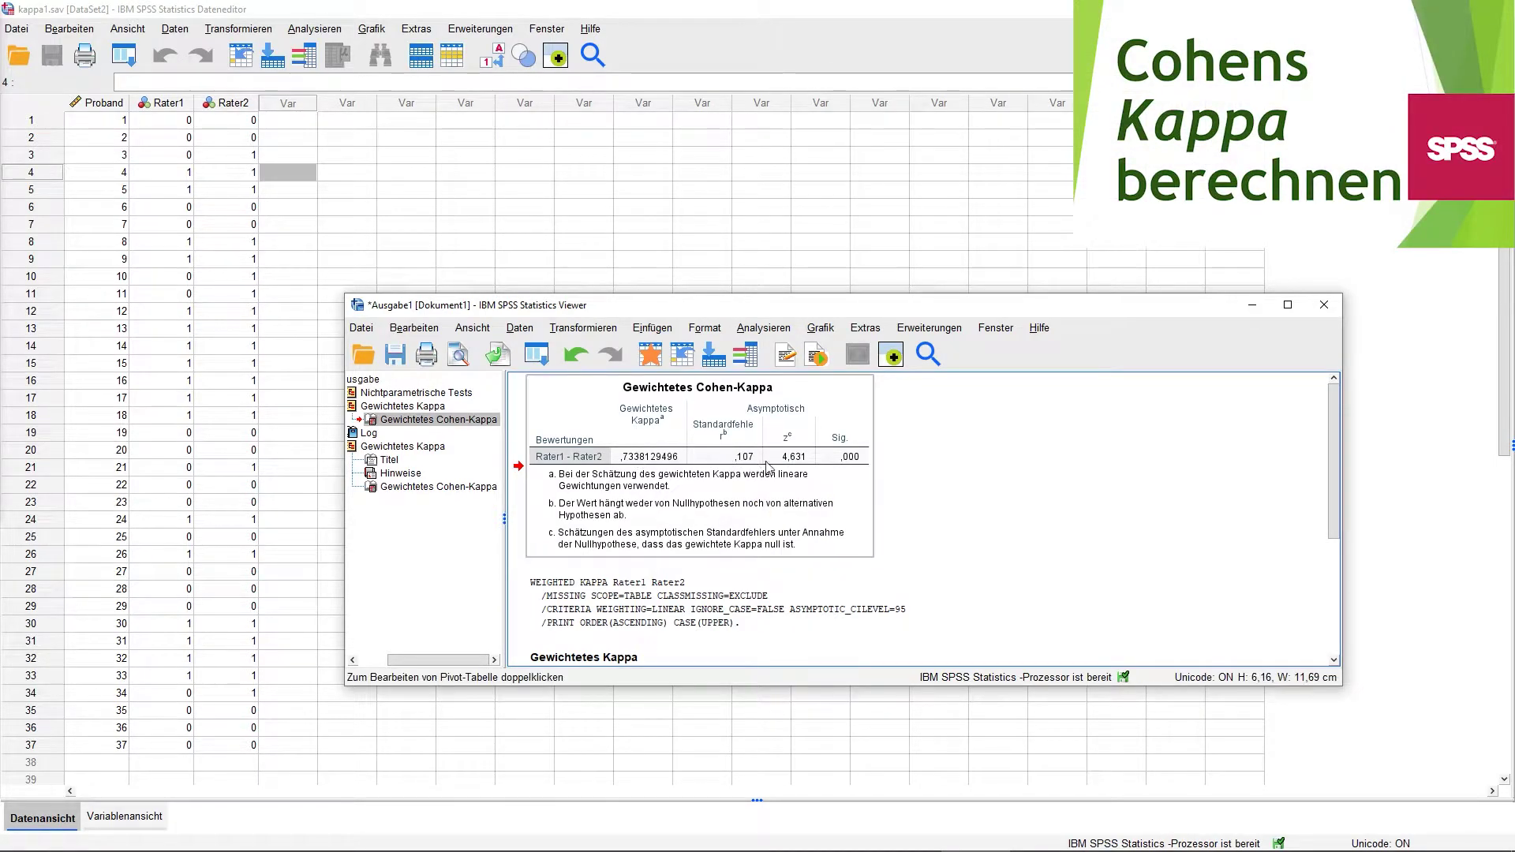
pyautogui.moveTo(801, 306); pyautogui.dragTo(466, 28)
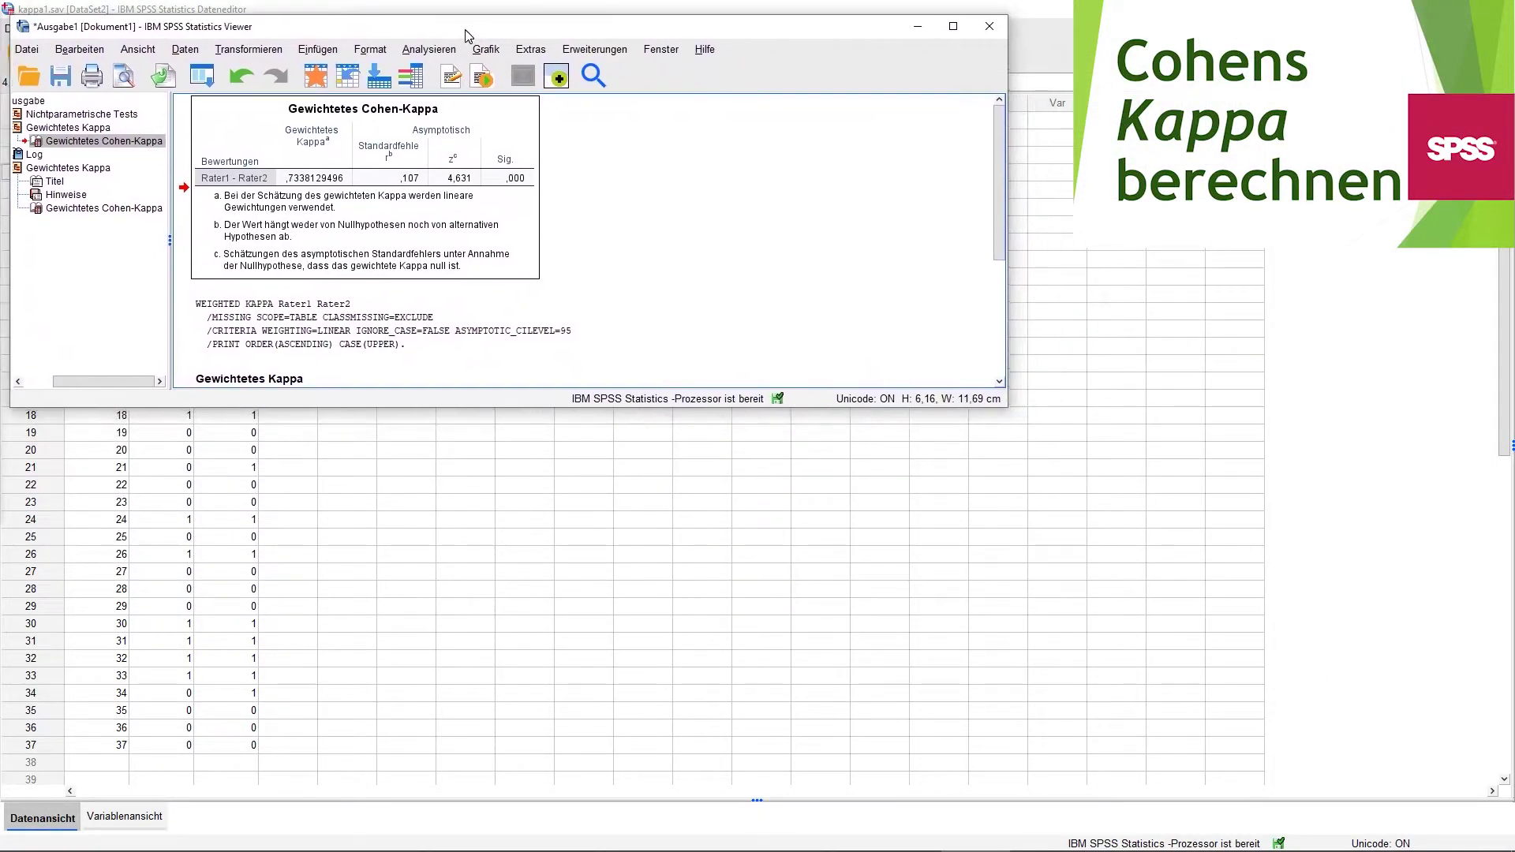
pyautogui.hotkey('alt', 'Tab')
pyautogui.moveTo(1306, 260); pyautogui.dragTo(684, 311)
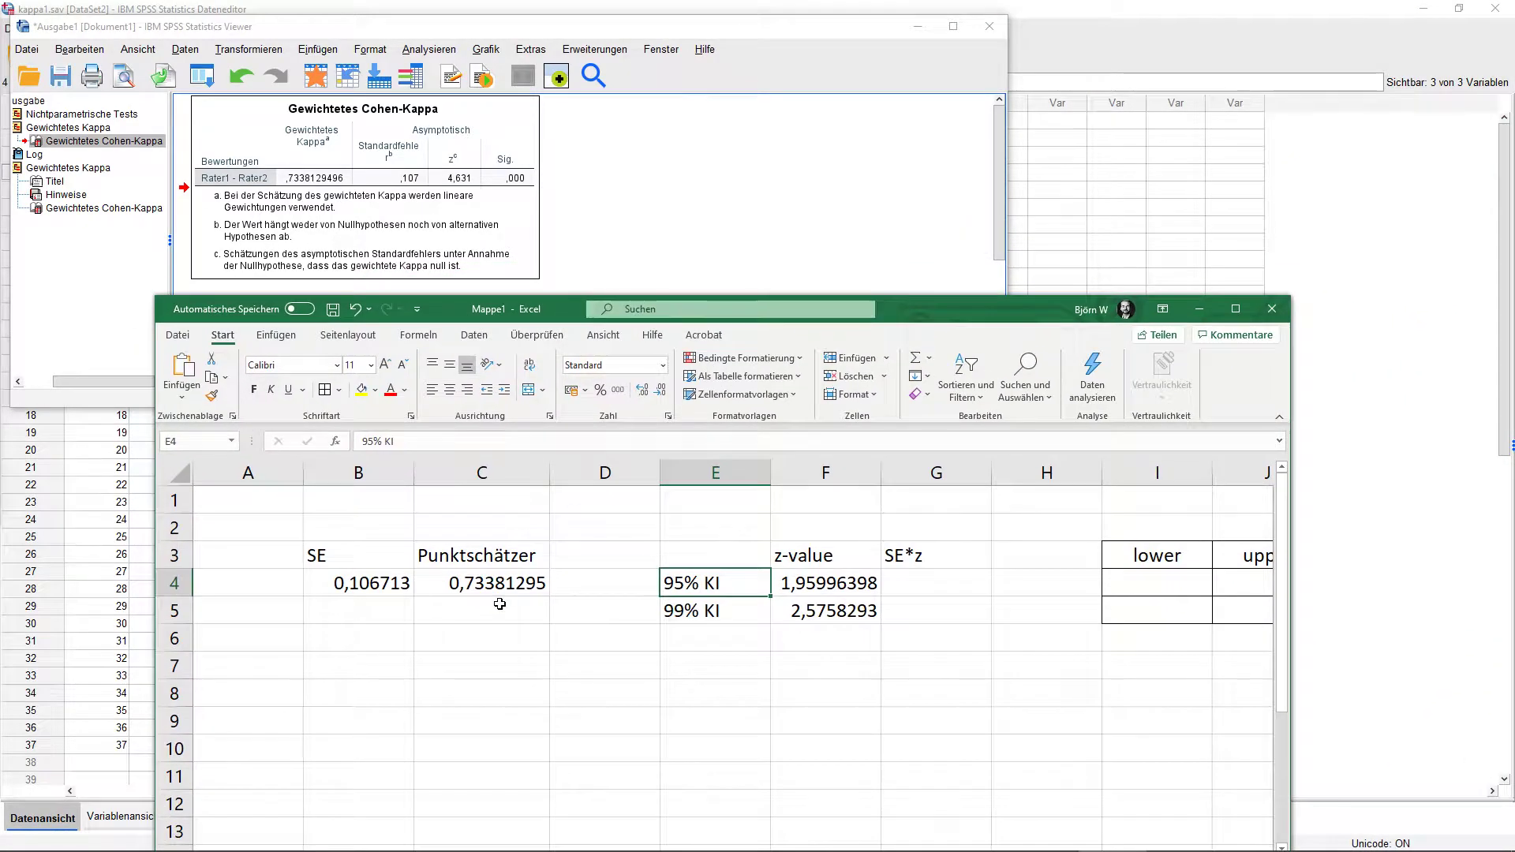
# Copy the unrounded standard error 0,106713 from the SPSS weighted kappa table into cell B4 of the Excel sheet
pyautogui.click(424, 615)
pyautogui.moveTo(378, 556); pyautogui.dragTo(367, 584)
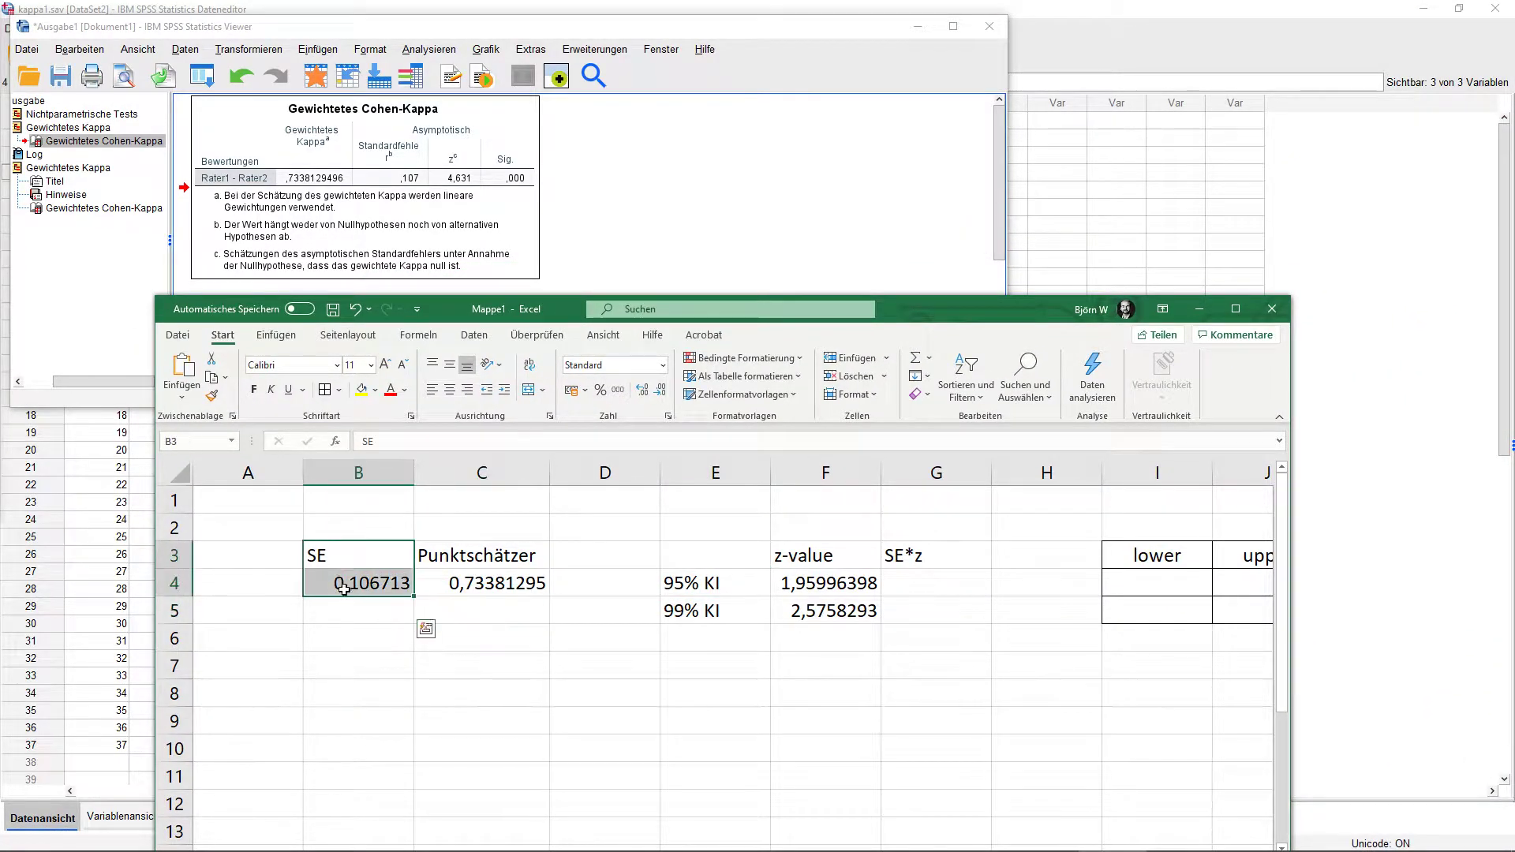
pyautogui.click(384, 581)
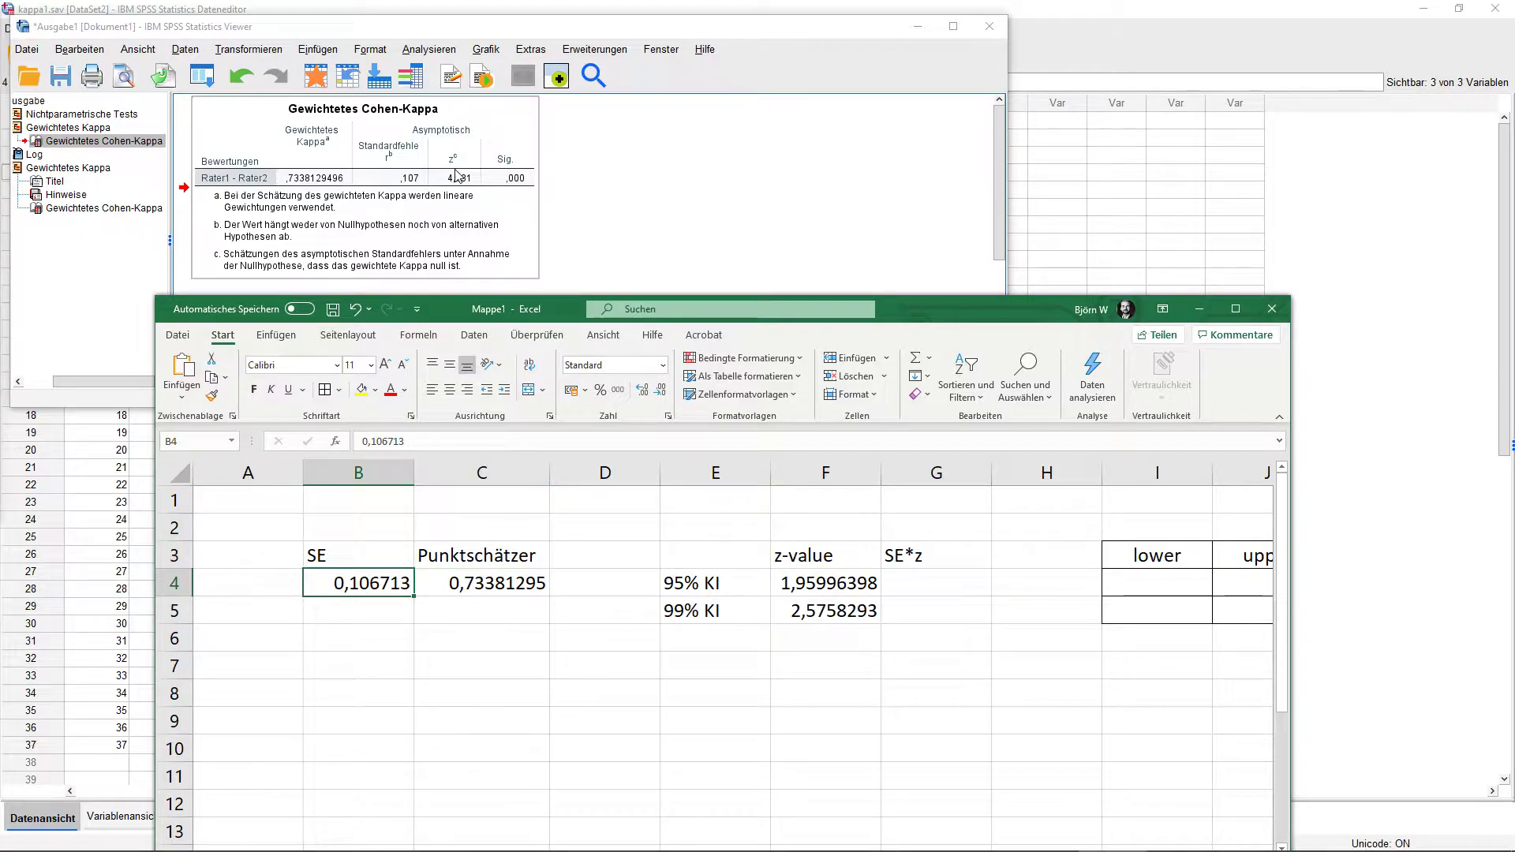
pyautogui.click(403, 184)
pyautogui.doubleClick(403, 184)
pyautogui.doubleClick(404, 181)
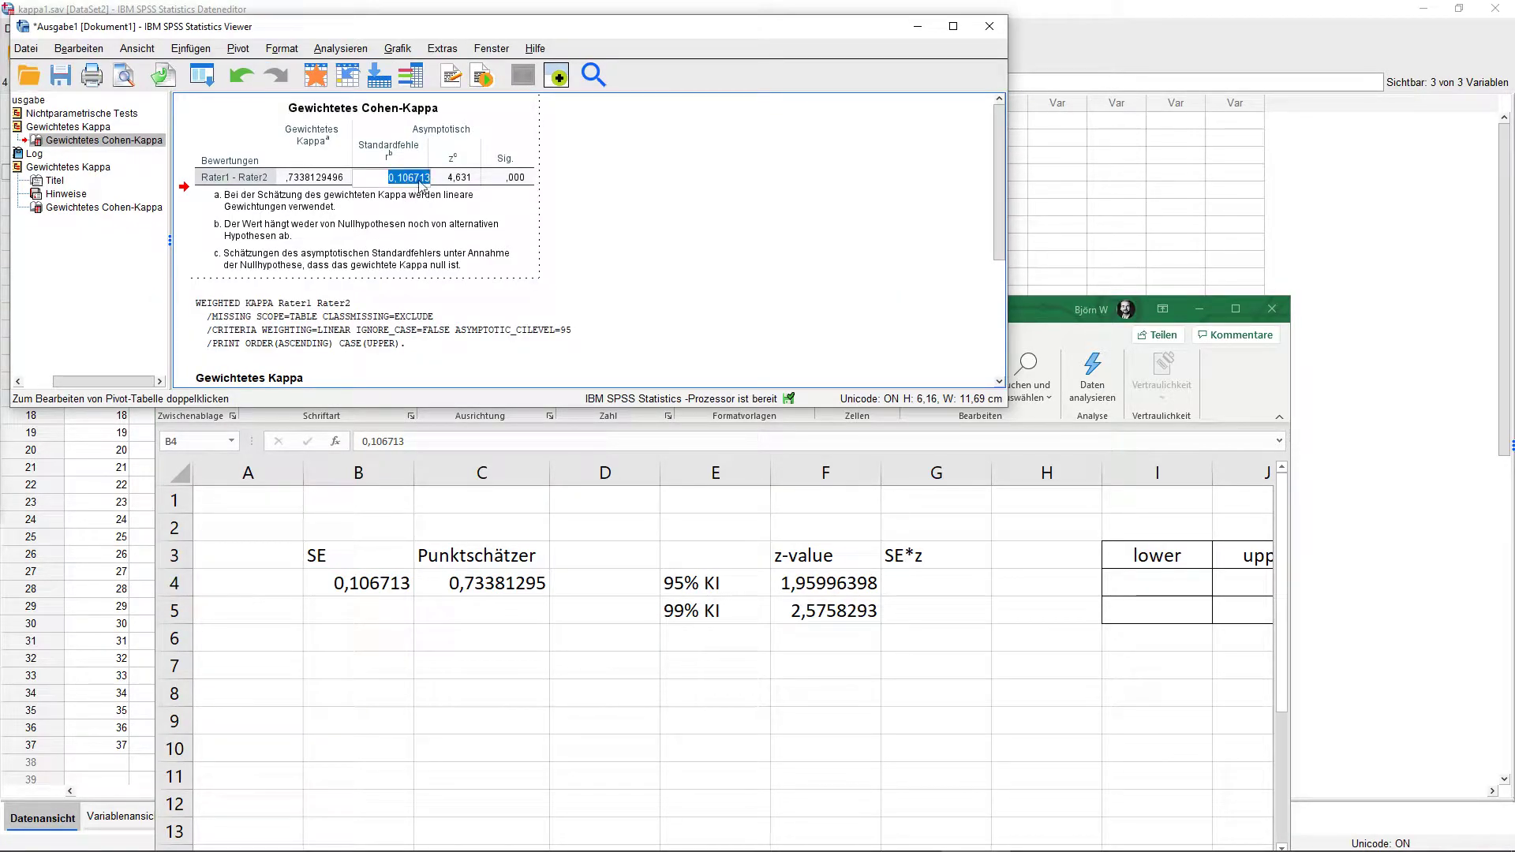
pyautogui.hotkey('ctrl', 'c')
pyautogui.hotkey('alt', 'Tab')
pyautogui.hotkey('ctrl', 'v')
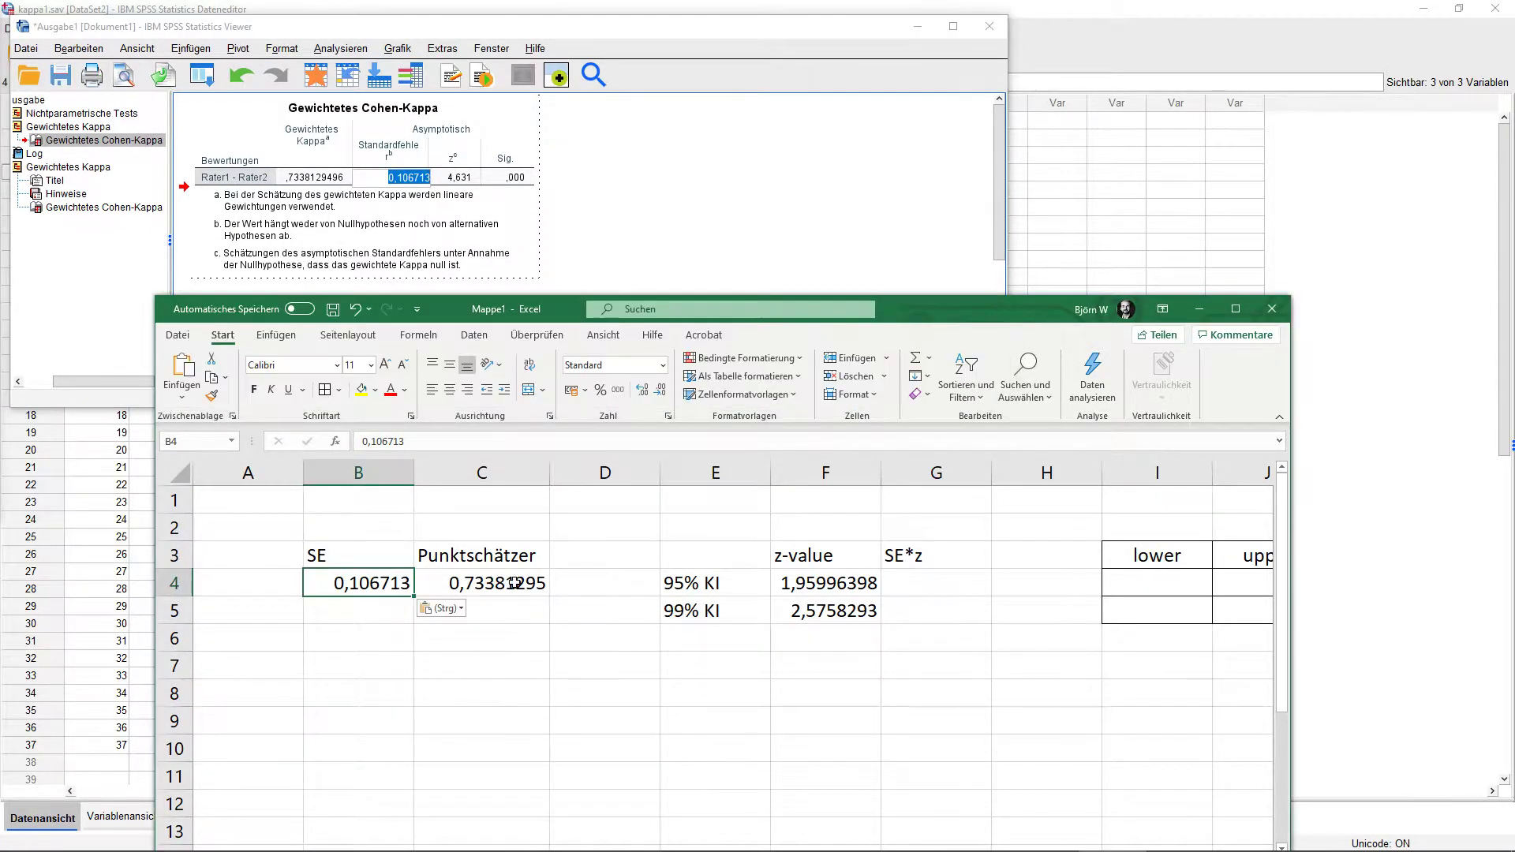
# Examine the point estimate in C4 and the z-value formulas in F4 and F5 for the 95% and 99% confidence intervals
pyautogui.click(520, 583)
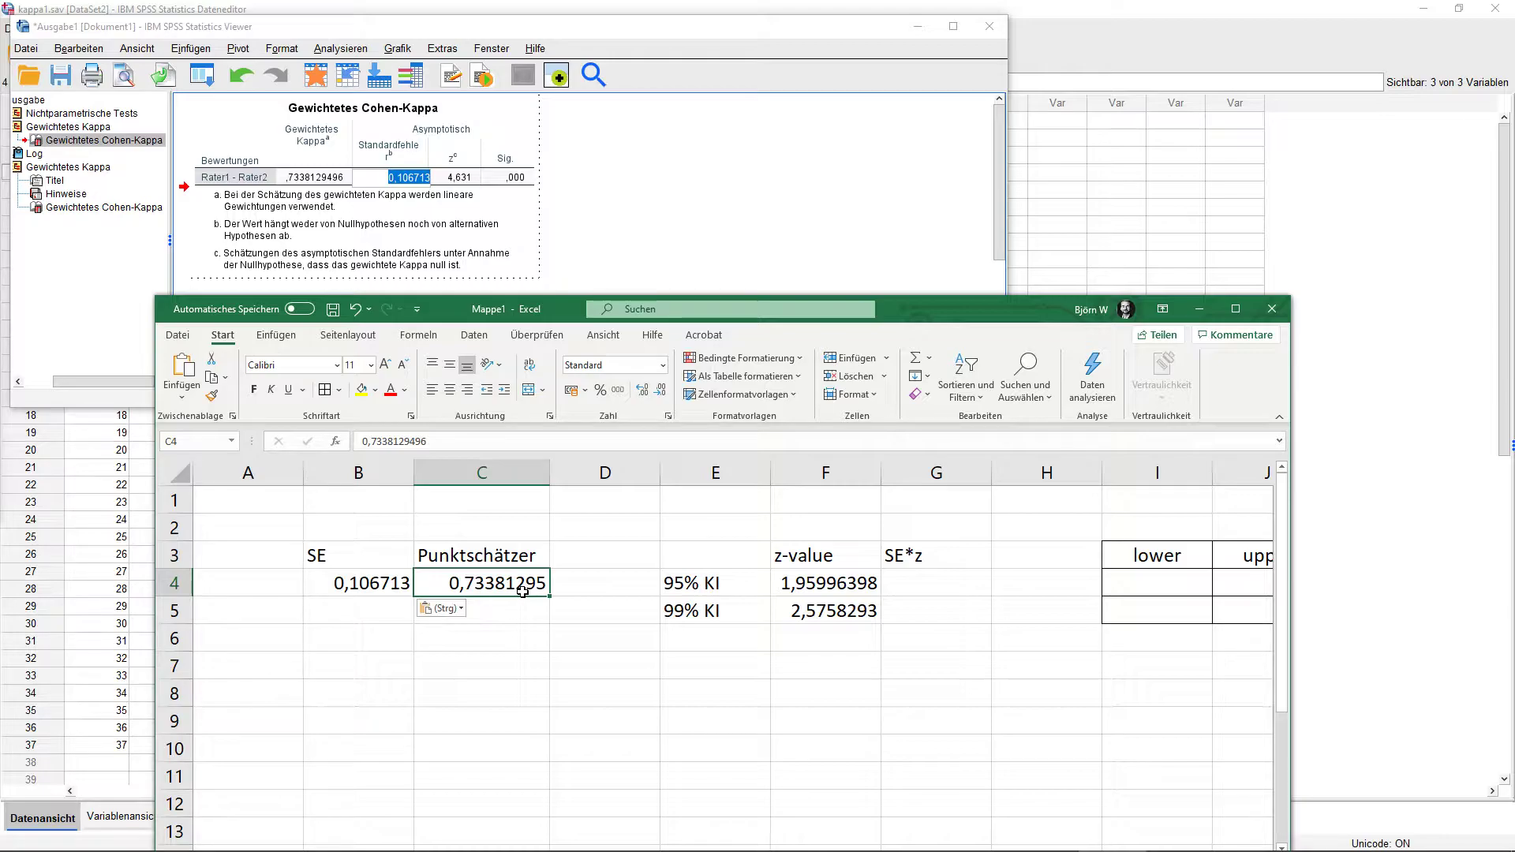
pyautogui.moveTo(723, 582); pyautogui.dragTo(713, 613)
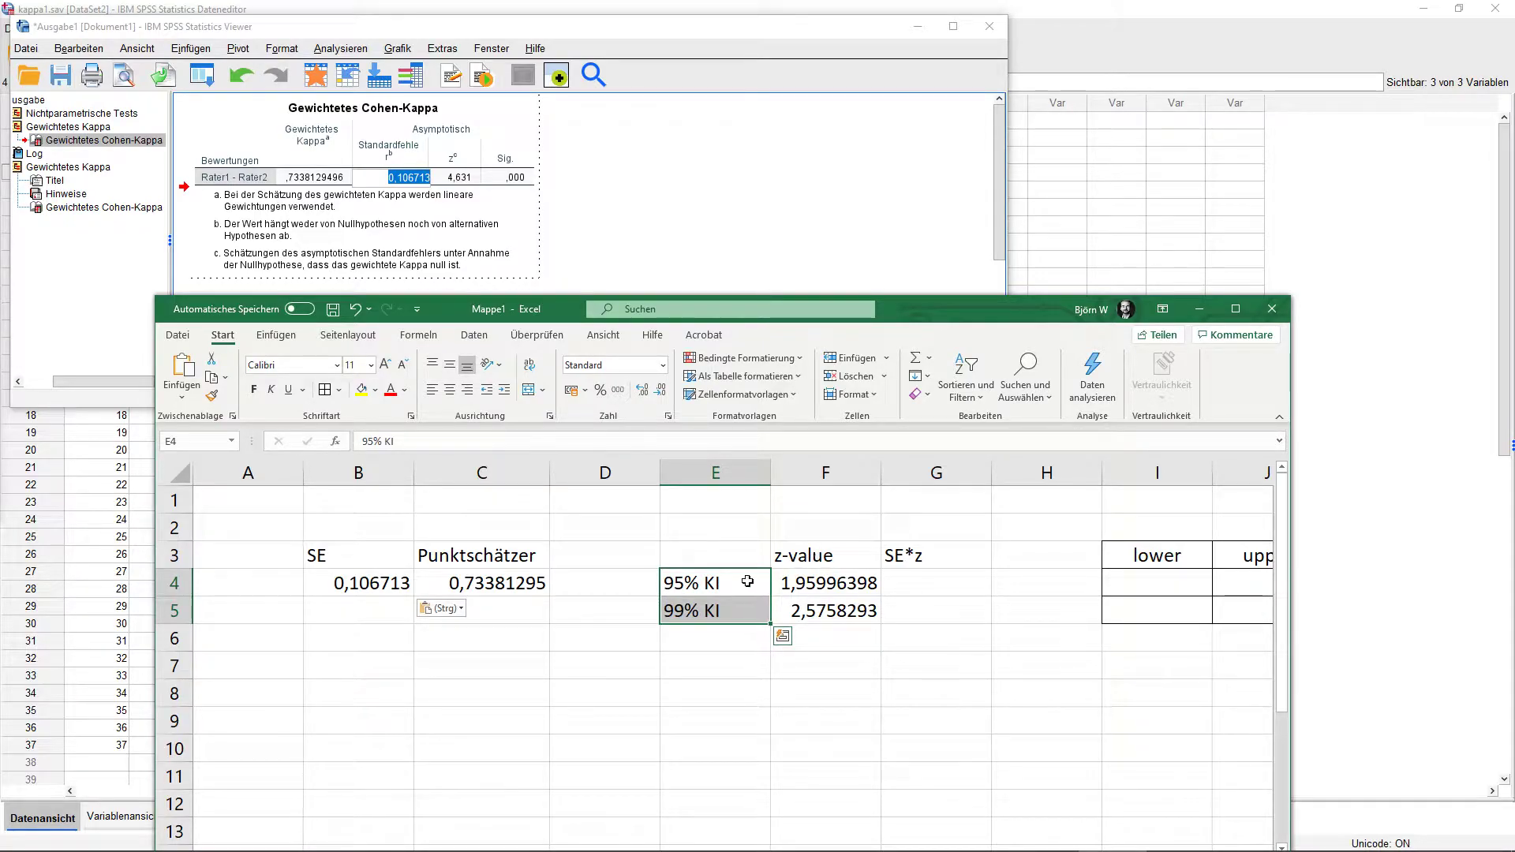
pyautogui.click(797, 582)
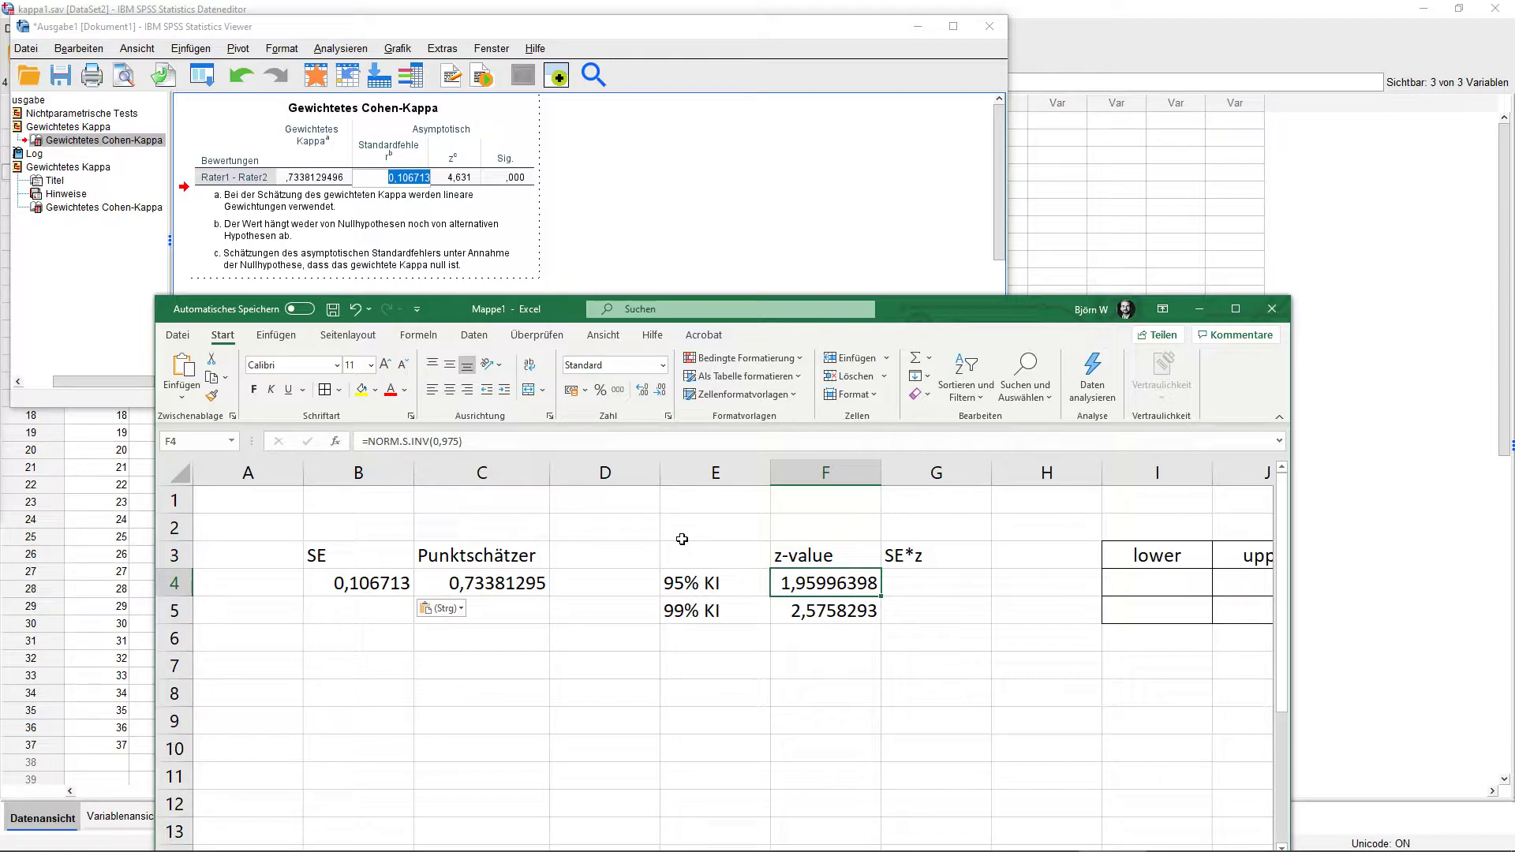
pyautogui.click(808, 613)
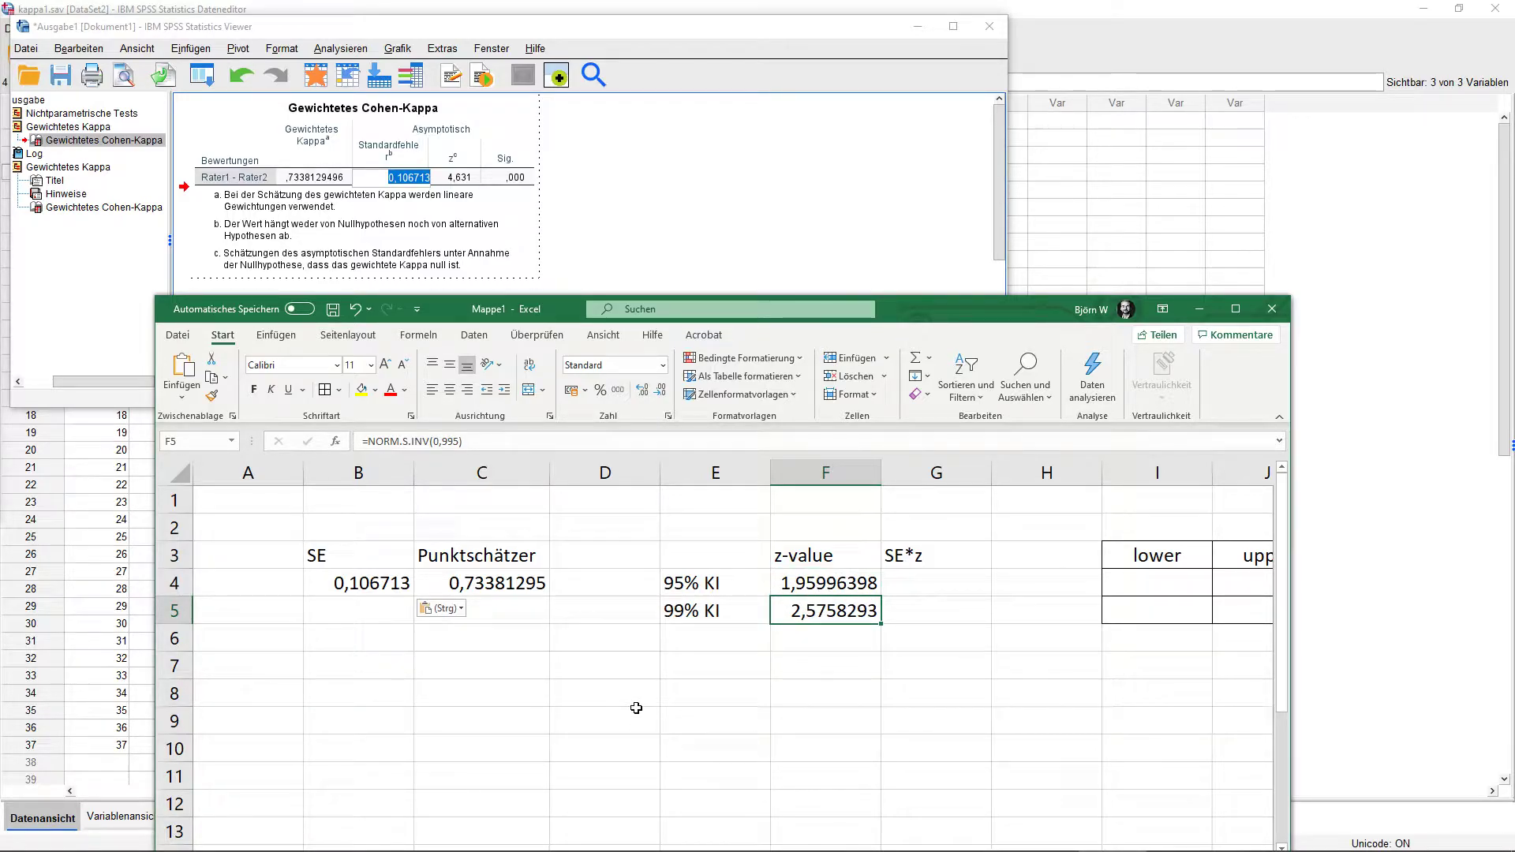
pyautogui.press('Up')
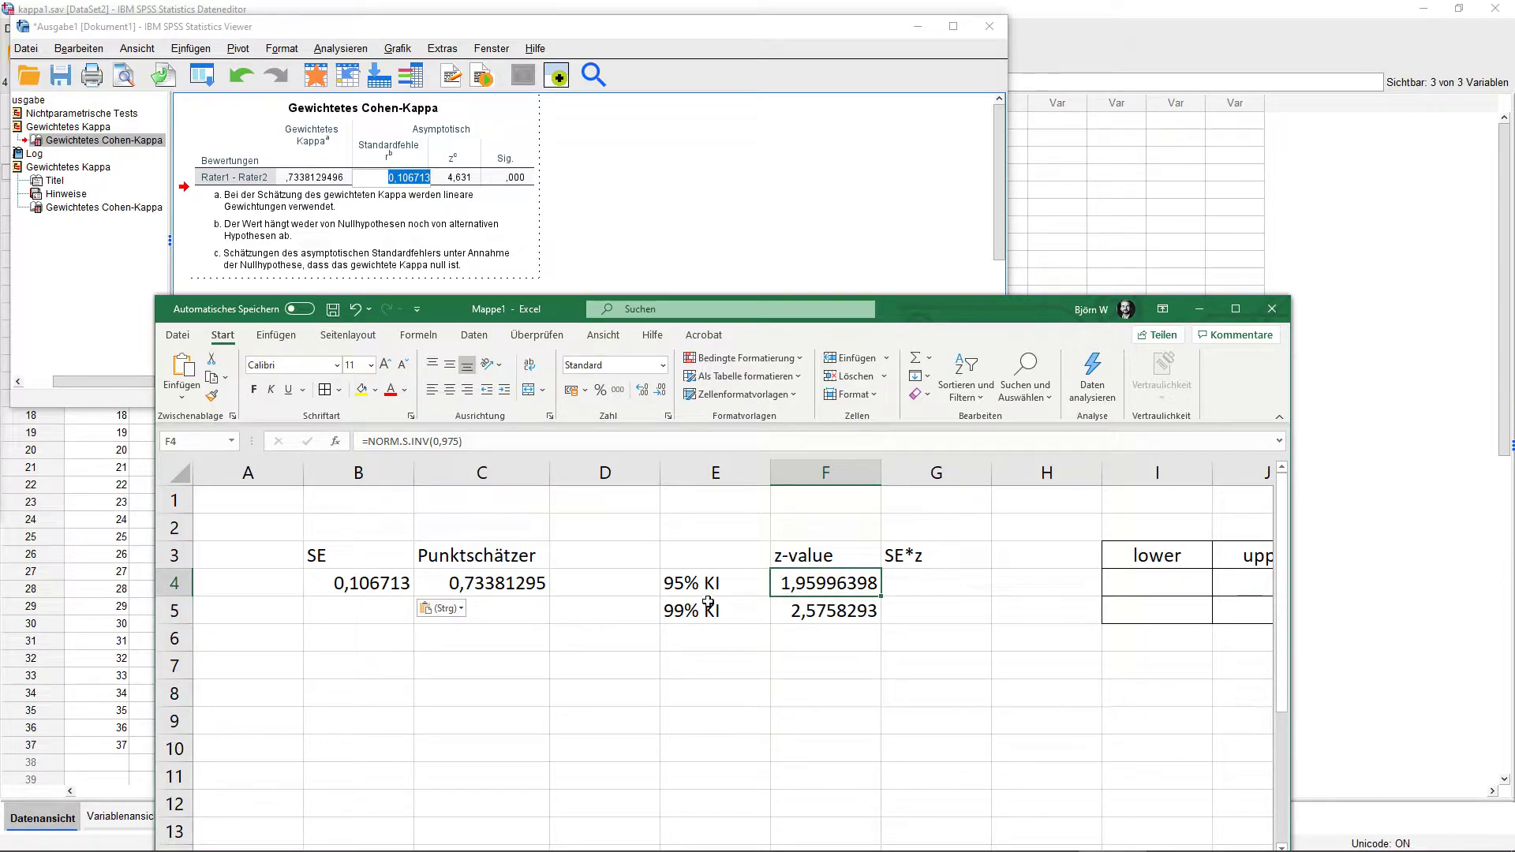
pyautogui.click(684, 585)
pyautogui.click(708, 605)
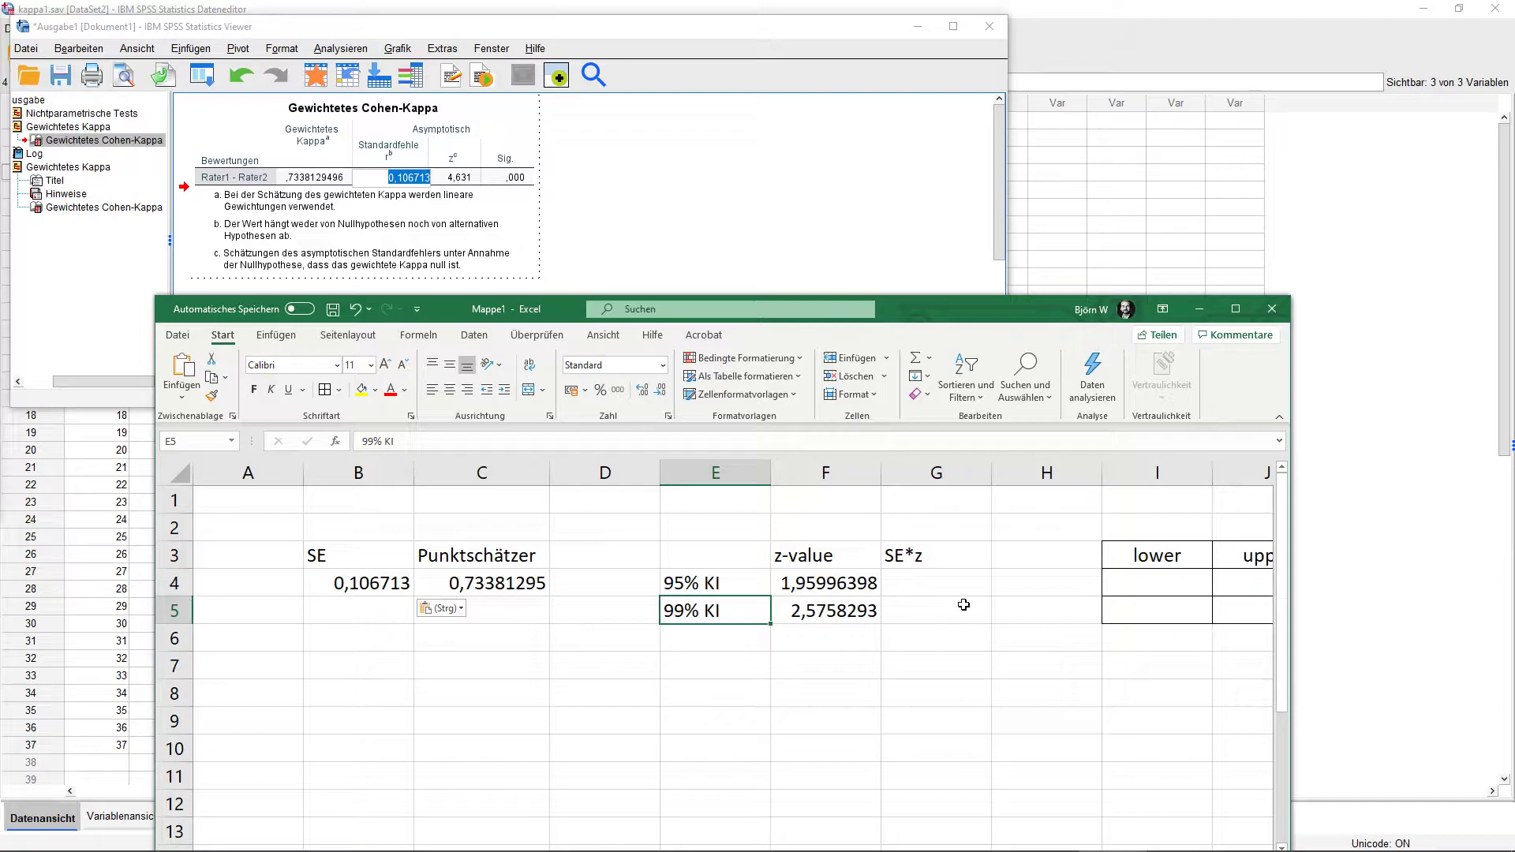
# Widen the Excel window to show column J and compute SE*z for the 95% interval in G4 with =B4*F4
pyautogui.moveTo(1290, 608); pyautogui.dragTo(1386, 608)
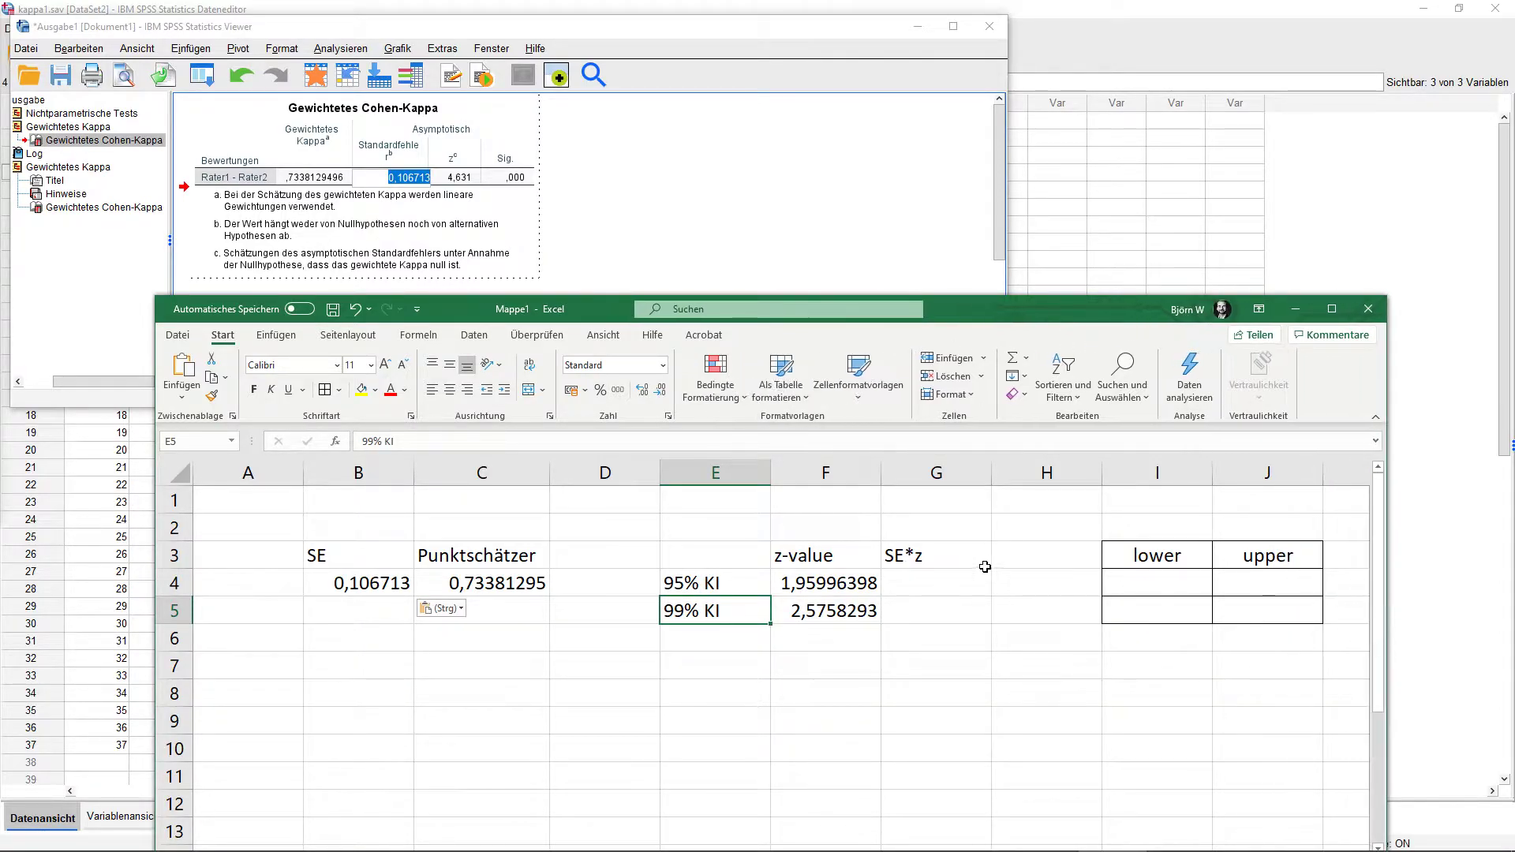
pyautogui.click(980, 580)
pyautogui.click(918, 561)
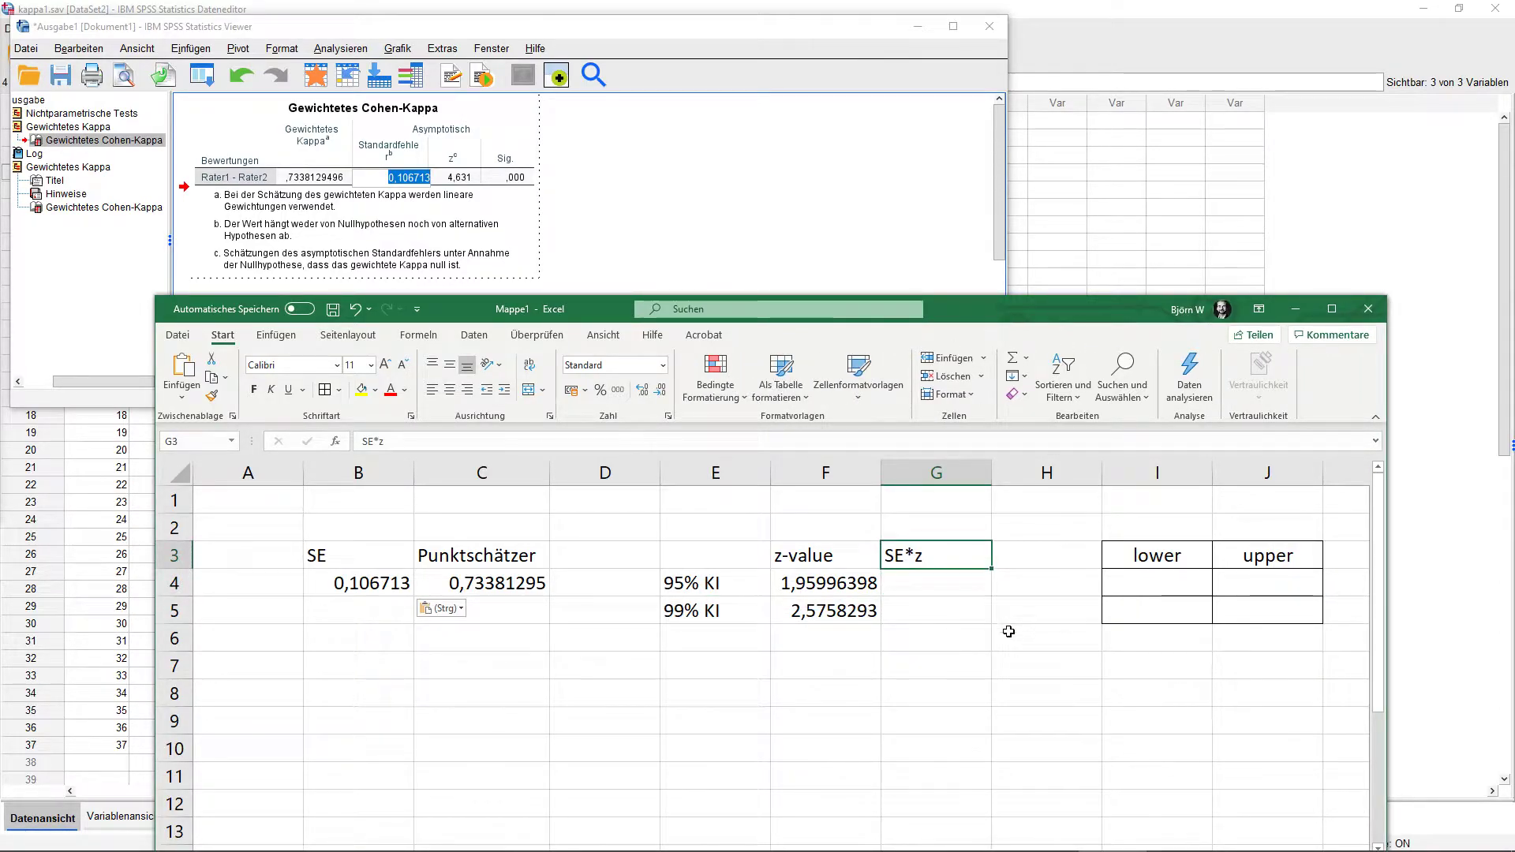
pyautogui.click(922, 592)
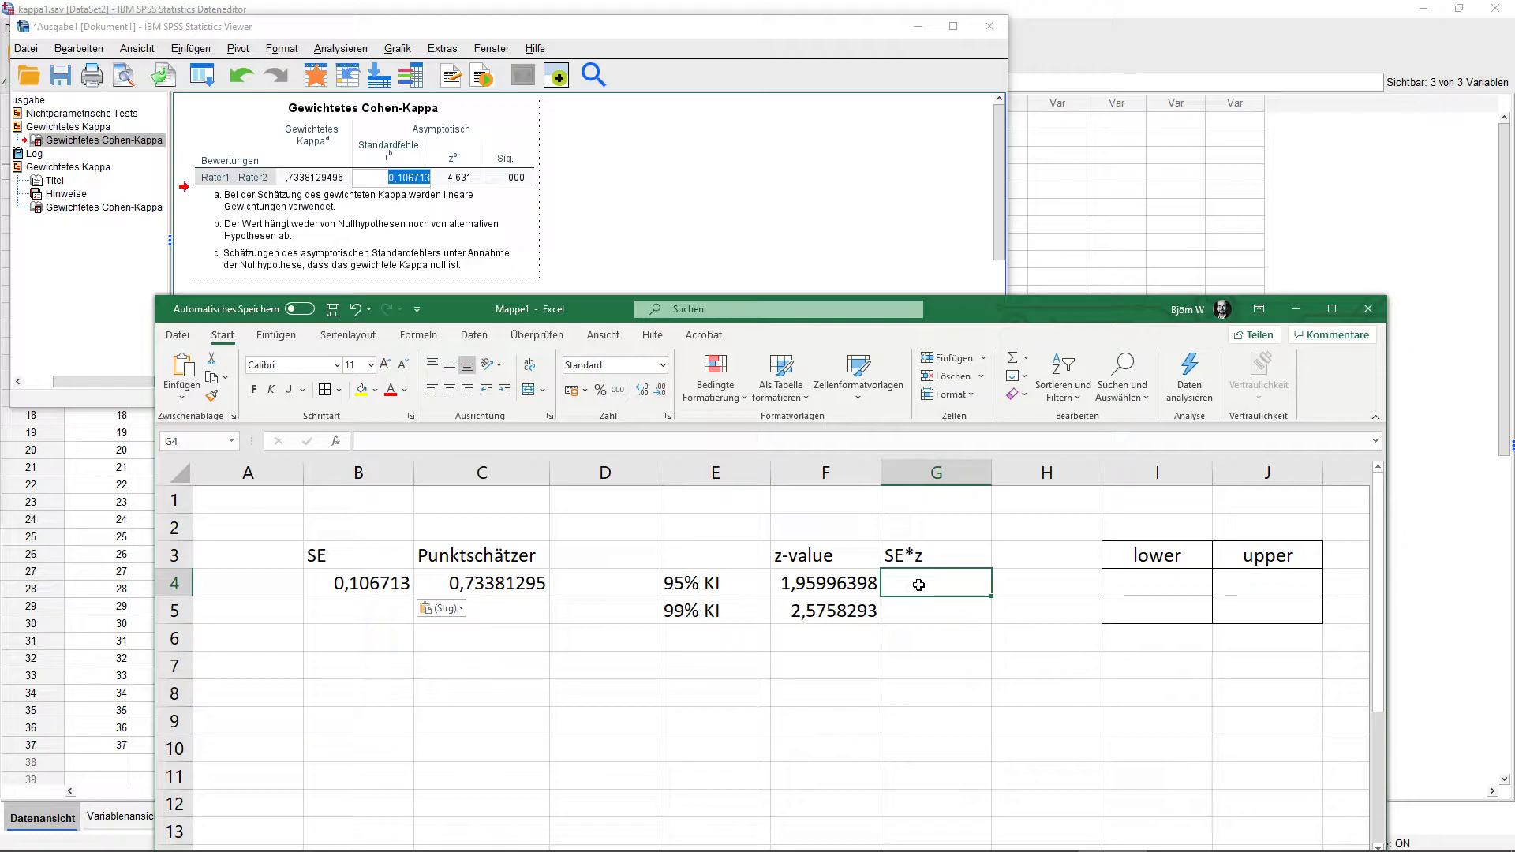
pyautogui.write('=')
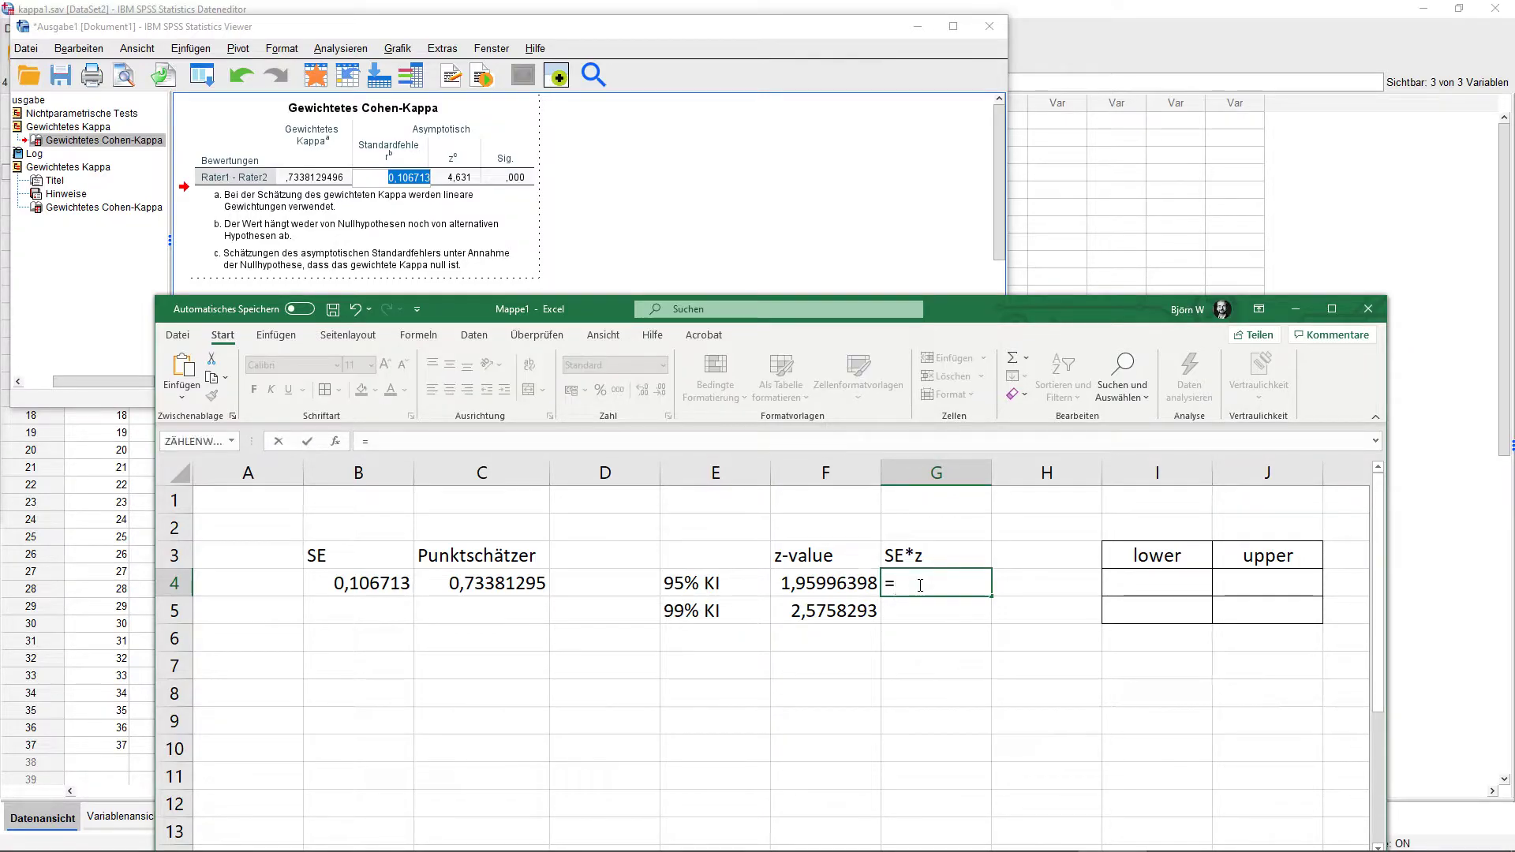
pyautogui.click(358, 584)
pyautogui.write('*')
pyautogui.click(801, 586)
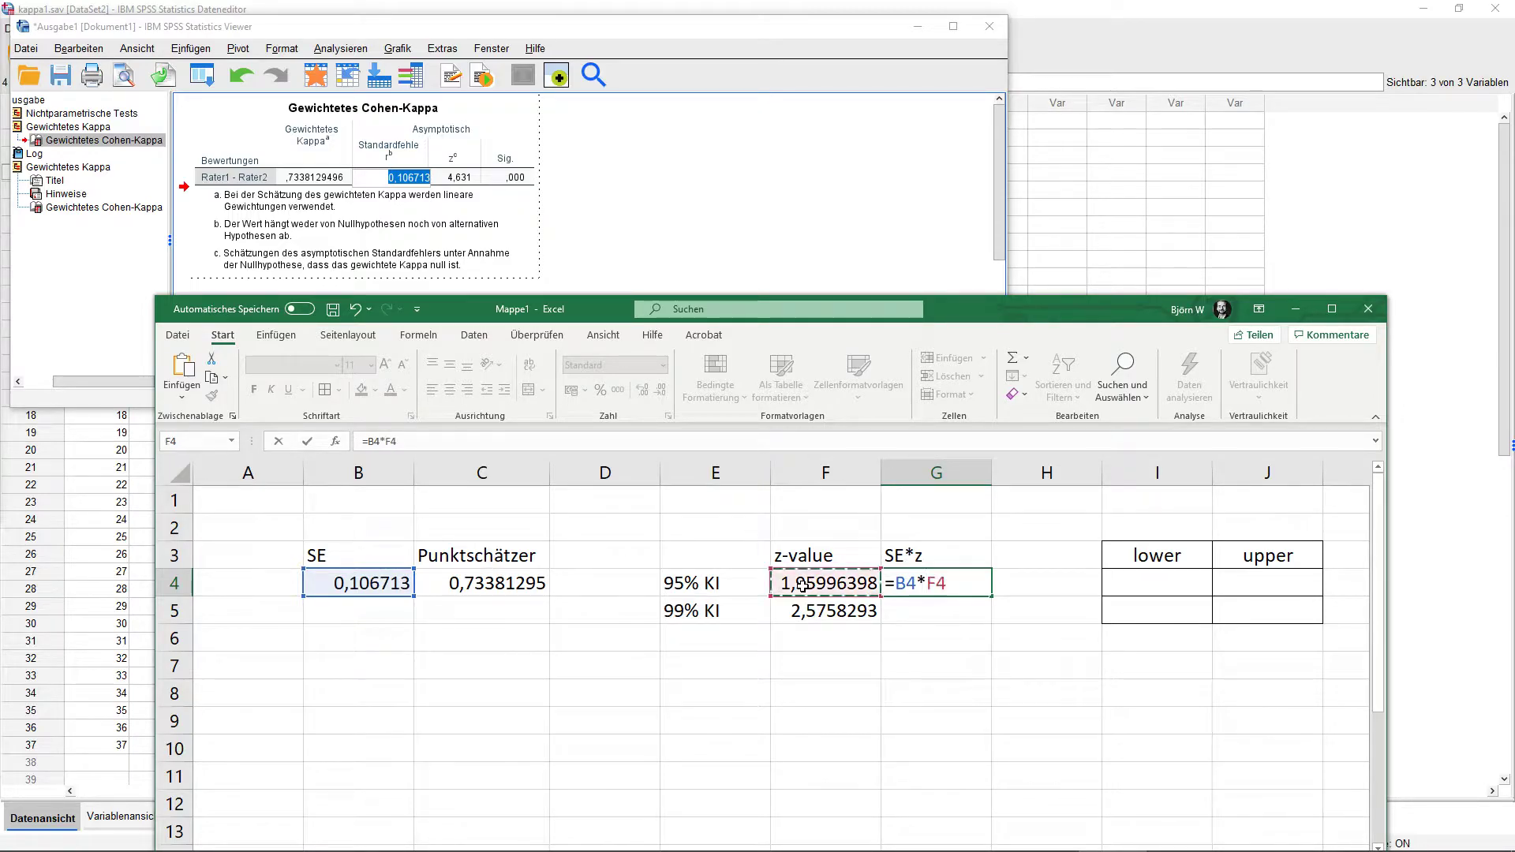
pyautogui.press('Return')
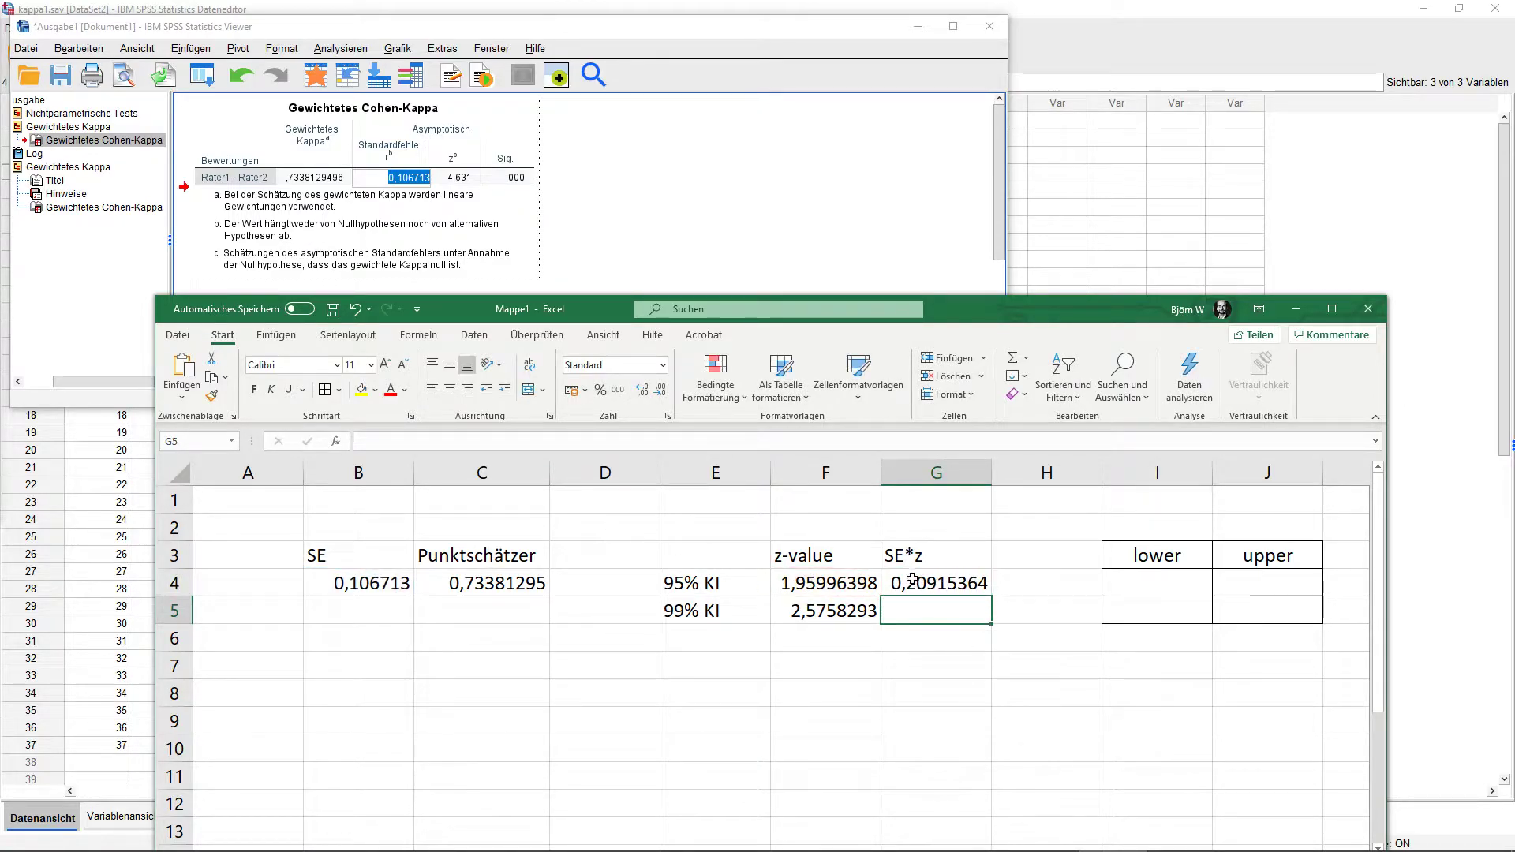
# Try to fill the relative SE*z formula from G4 down to G5 for the 99% interval
pyautogui.click(692, 581)
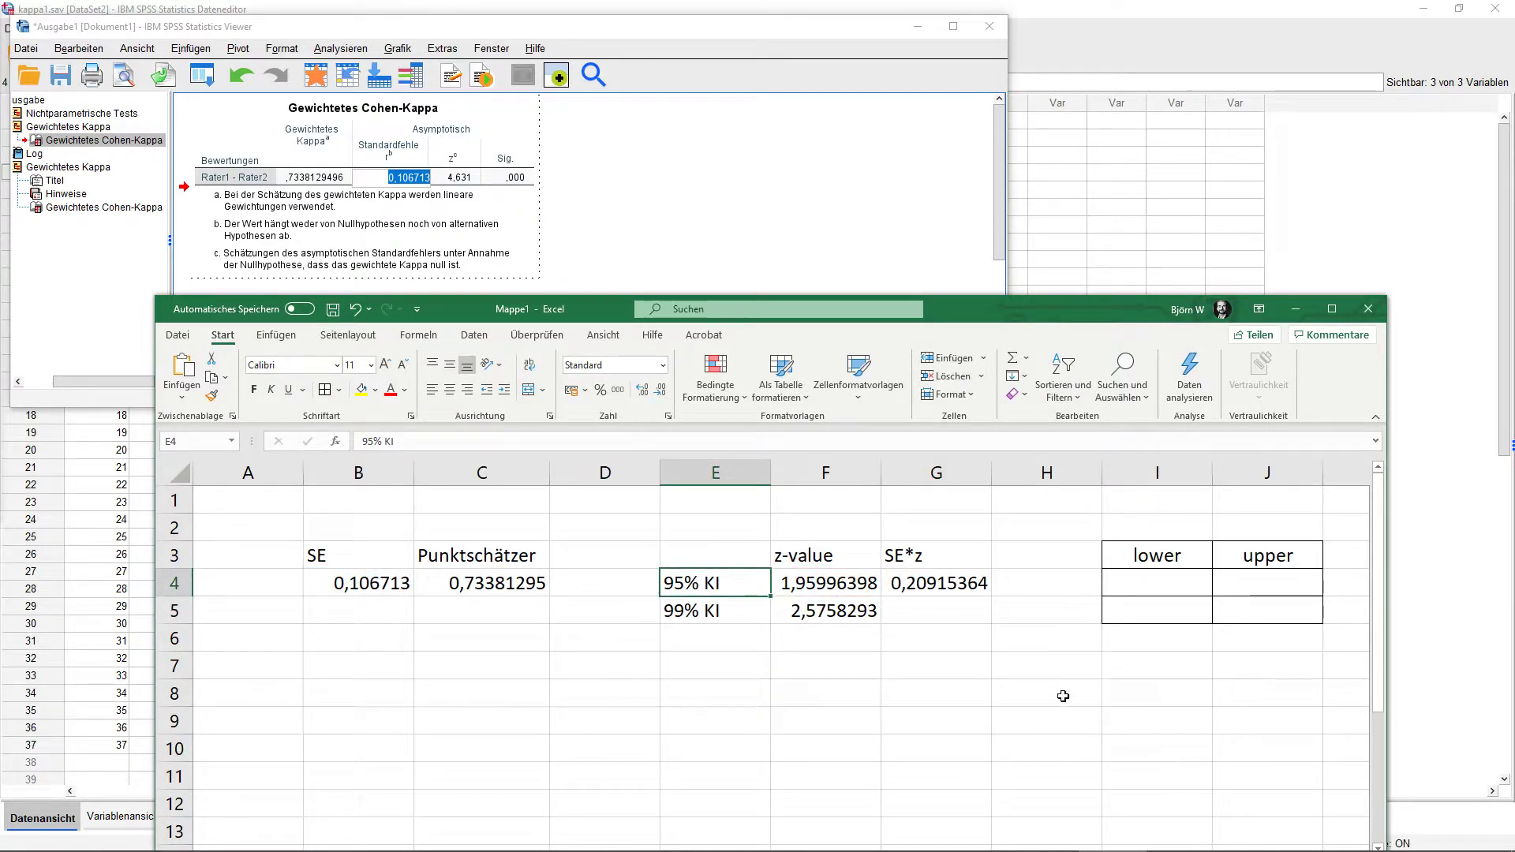
pyautogui.click(946, 584)
pyautogui.moveTo(993, 598); pyautogui.dragTo(993, 623)
pyautogui.click(966, 613)
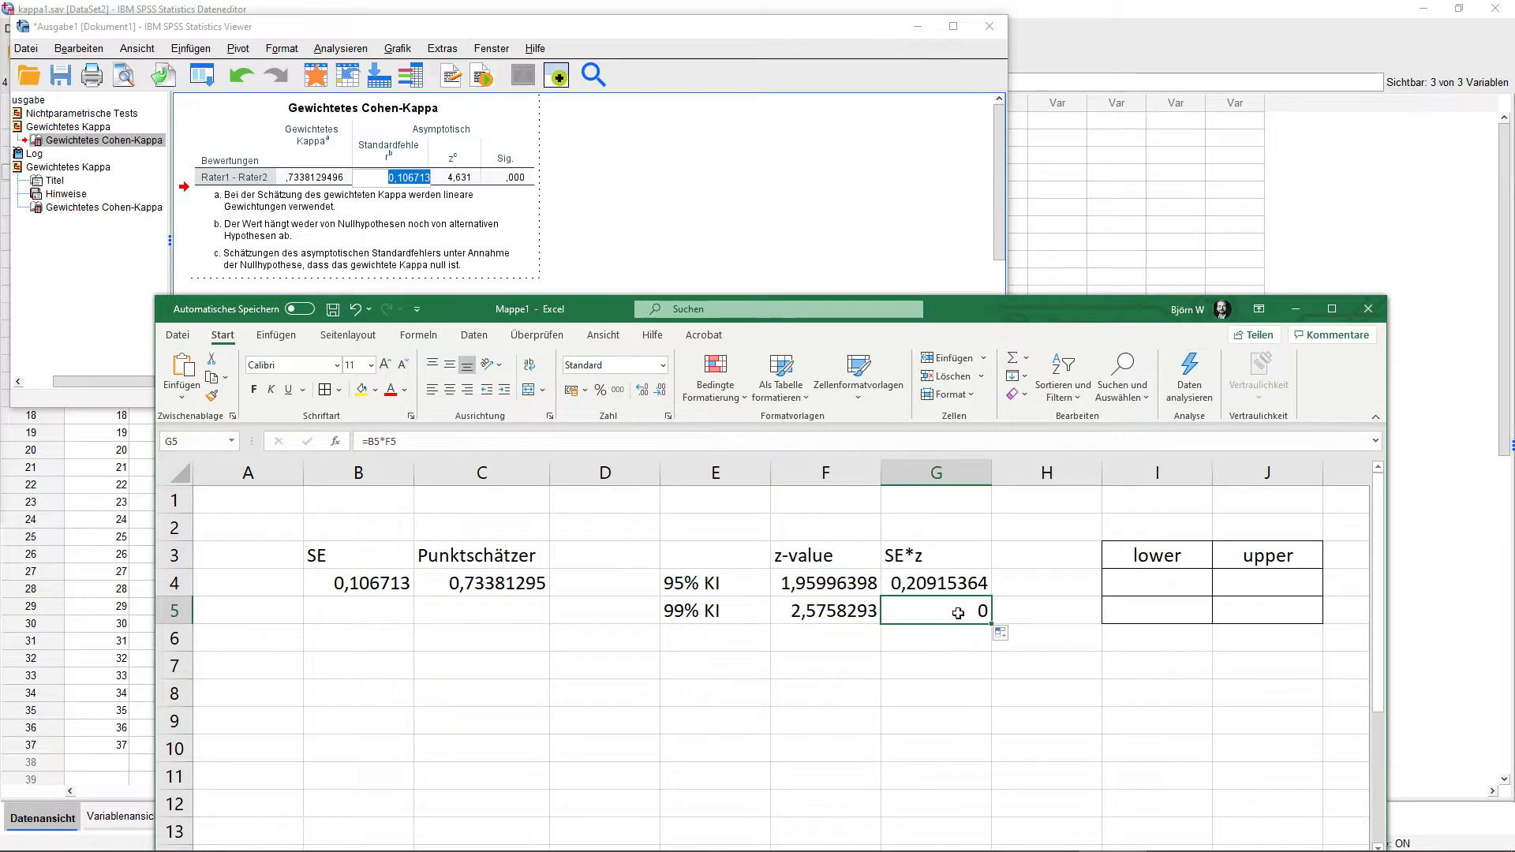
# Make the standard error reference absolute in G4 as =$B$4*F4 and fill the formula down to G5
pyautogui.click(915, 582)
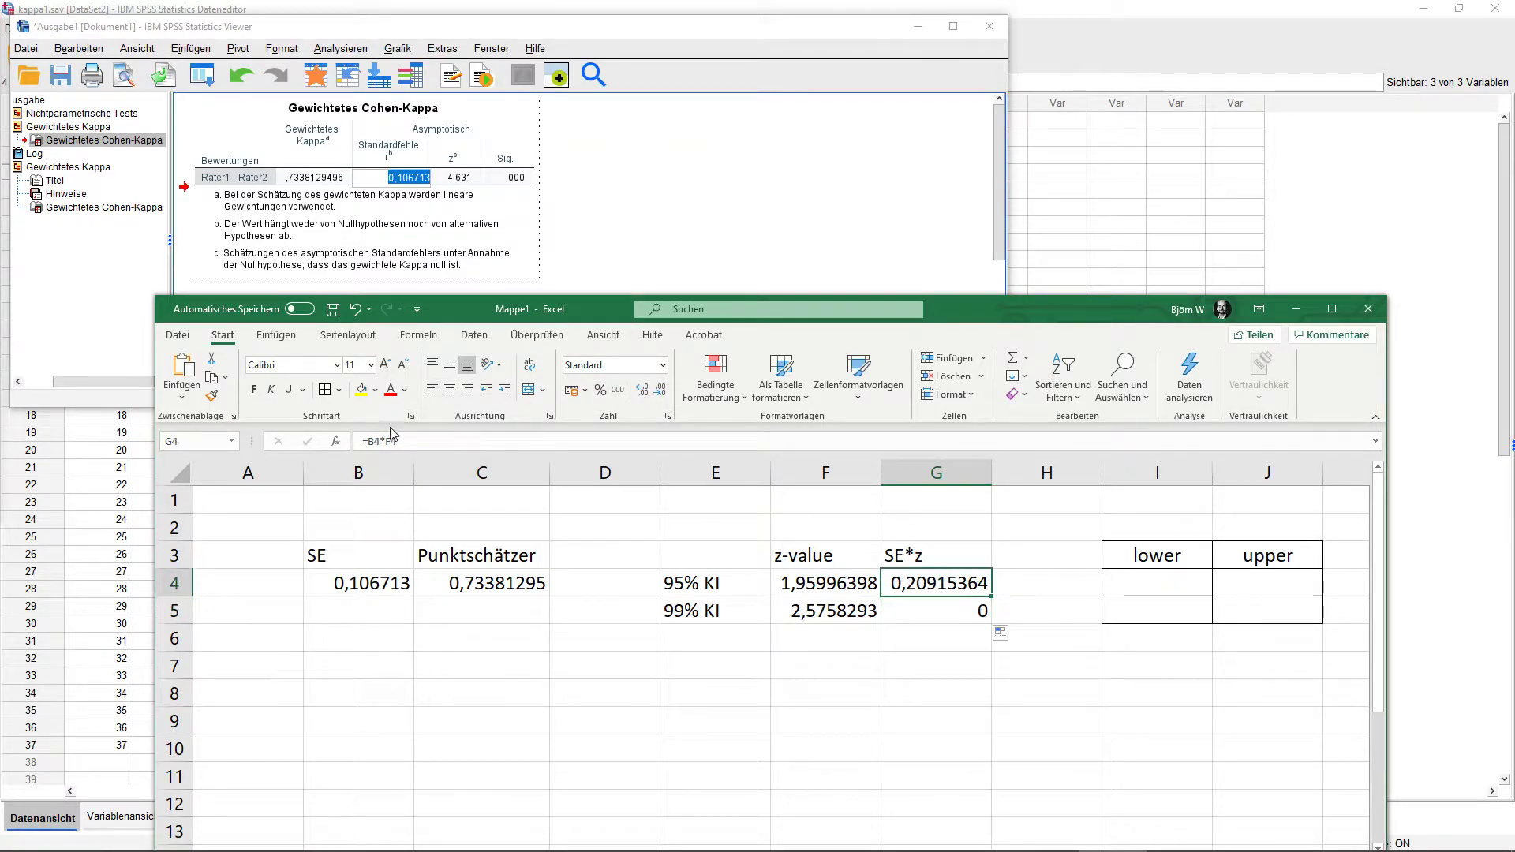
pyautogui.click(367, 442)
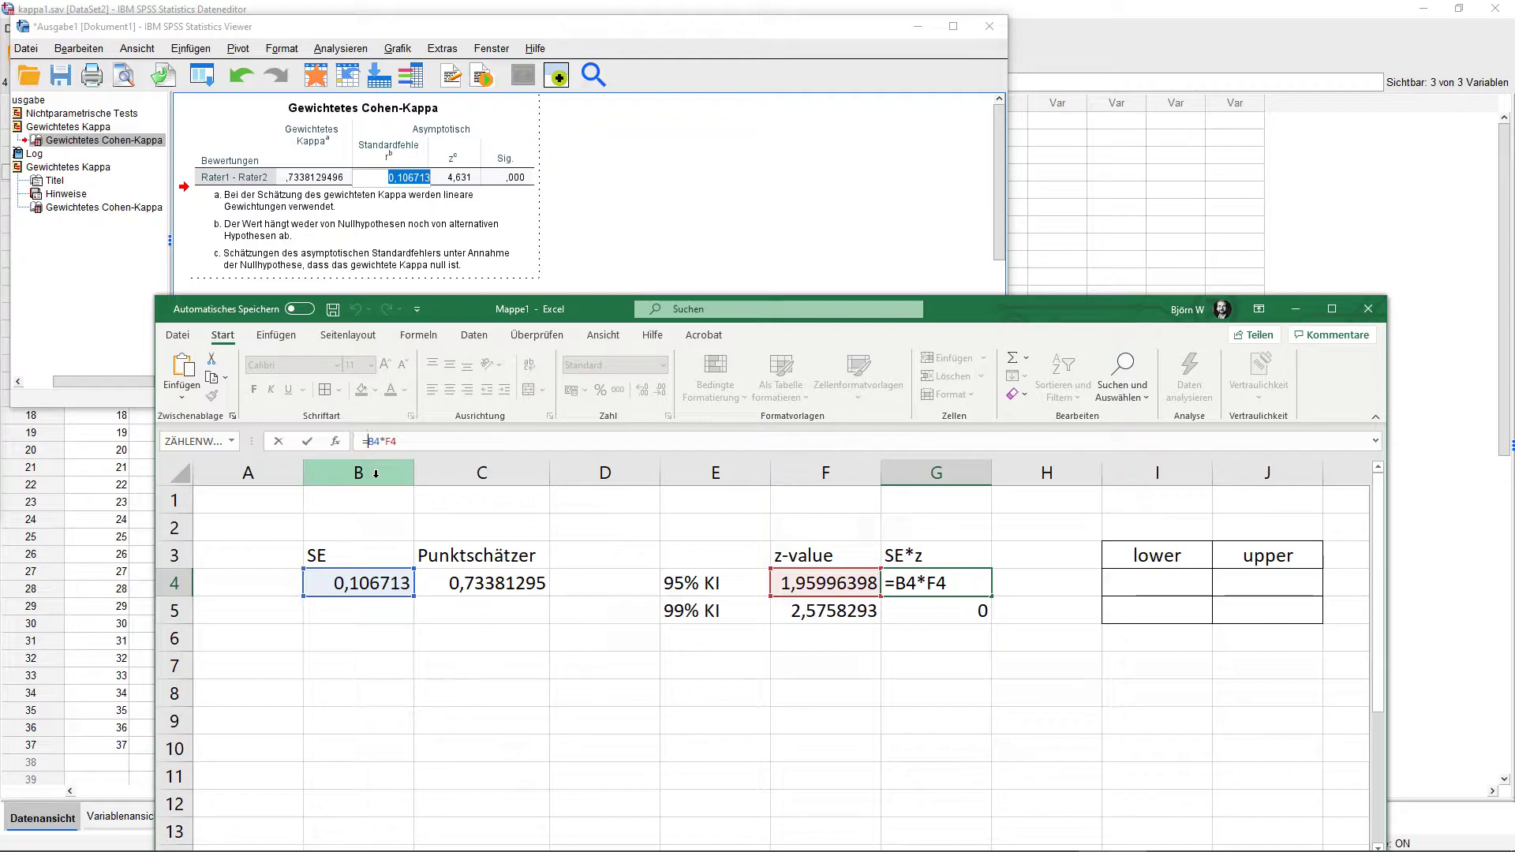
pyautogui.press('F4')
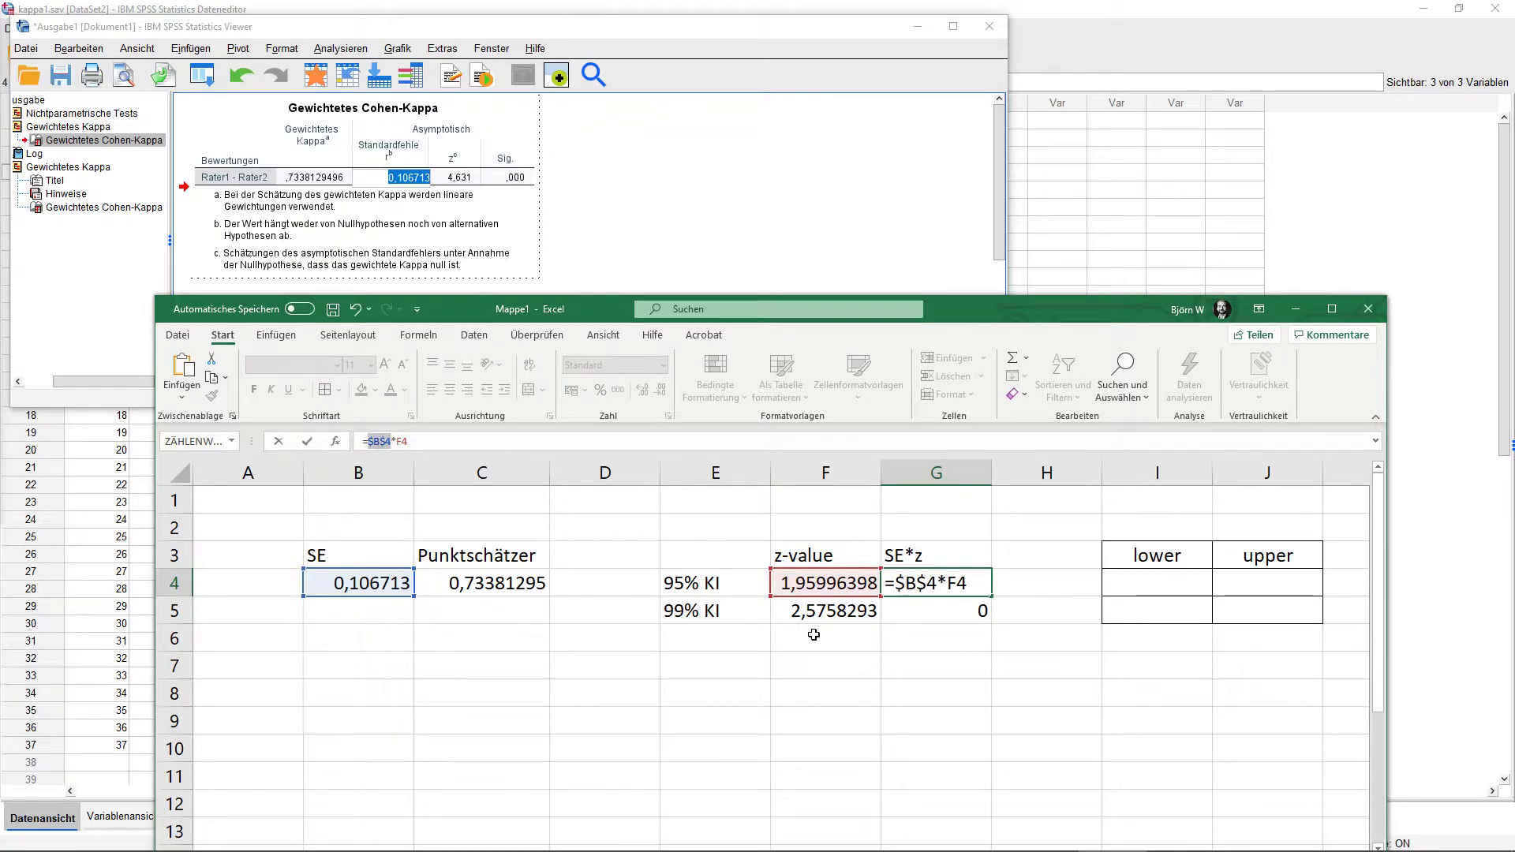
pyautogui.press('Return')
pyautogui.click(939, 588)
pyautogui.moveTo(994, 595); pyautogui.dragTo(995, 623)
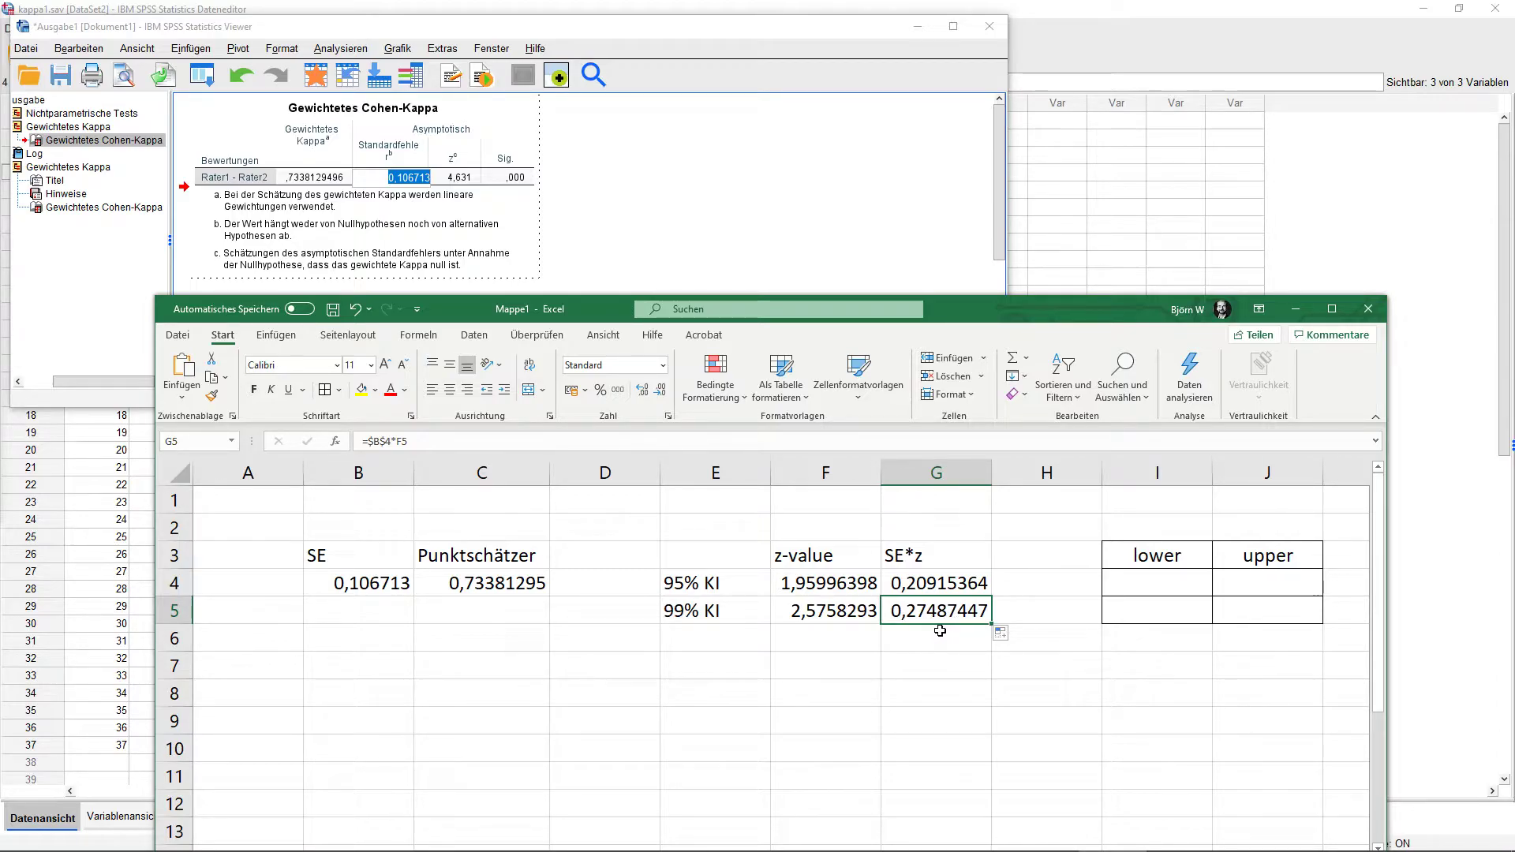
pyautogui.click(702, 610)
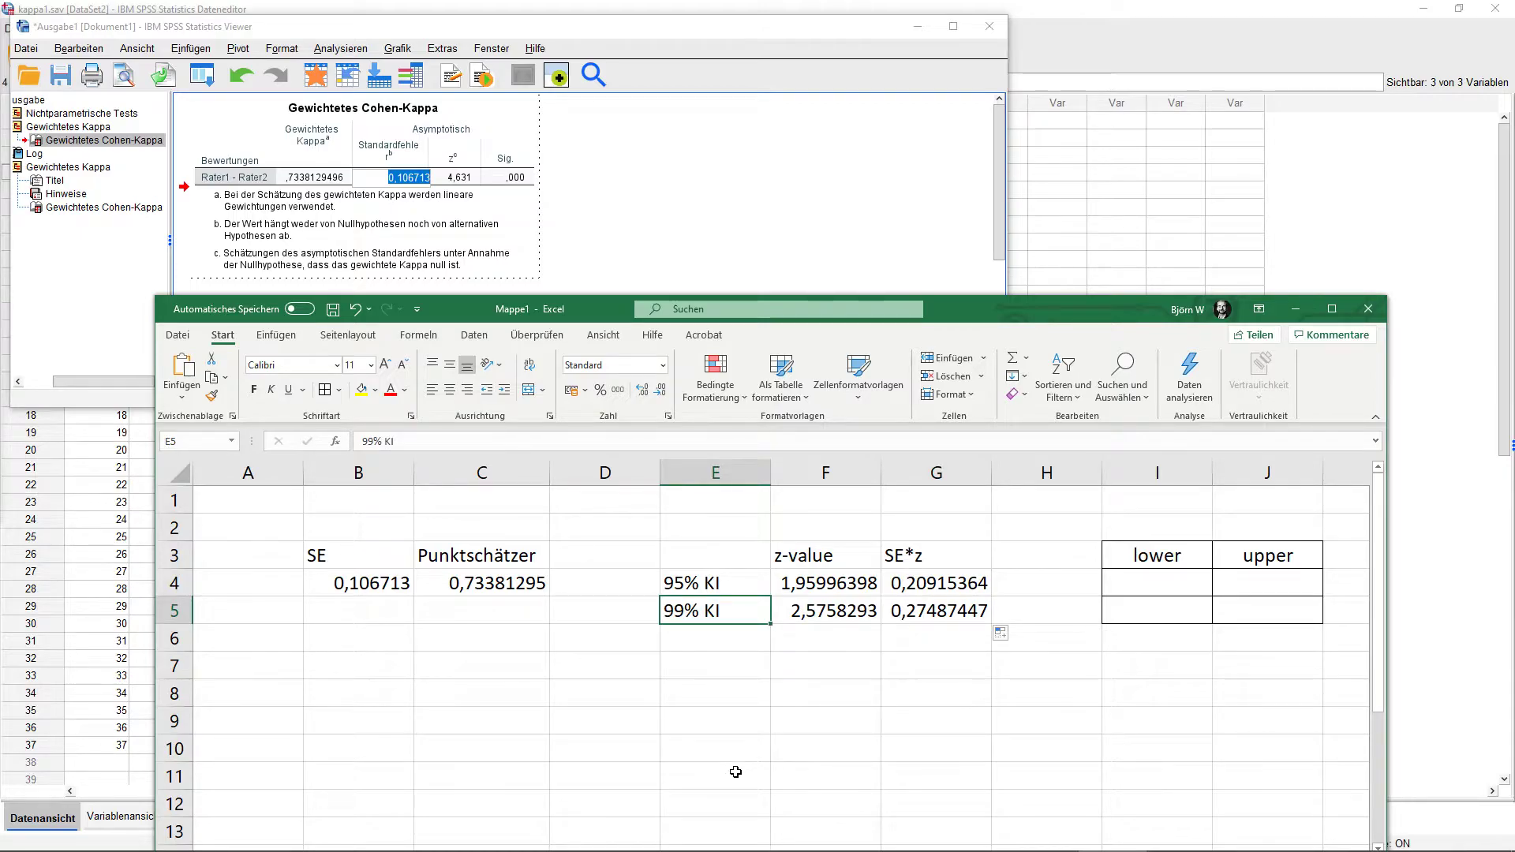
# Calculate the lower limit of the 95% confidence interval in I4 with the formula =C4-G4
pyautogui.click(1151, 587)
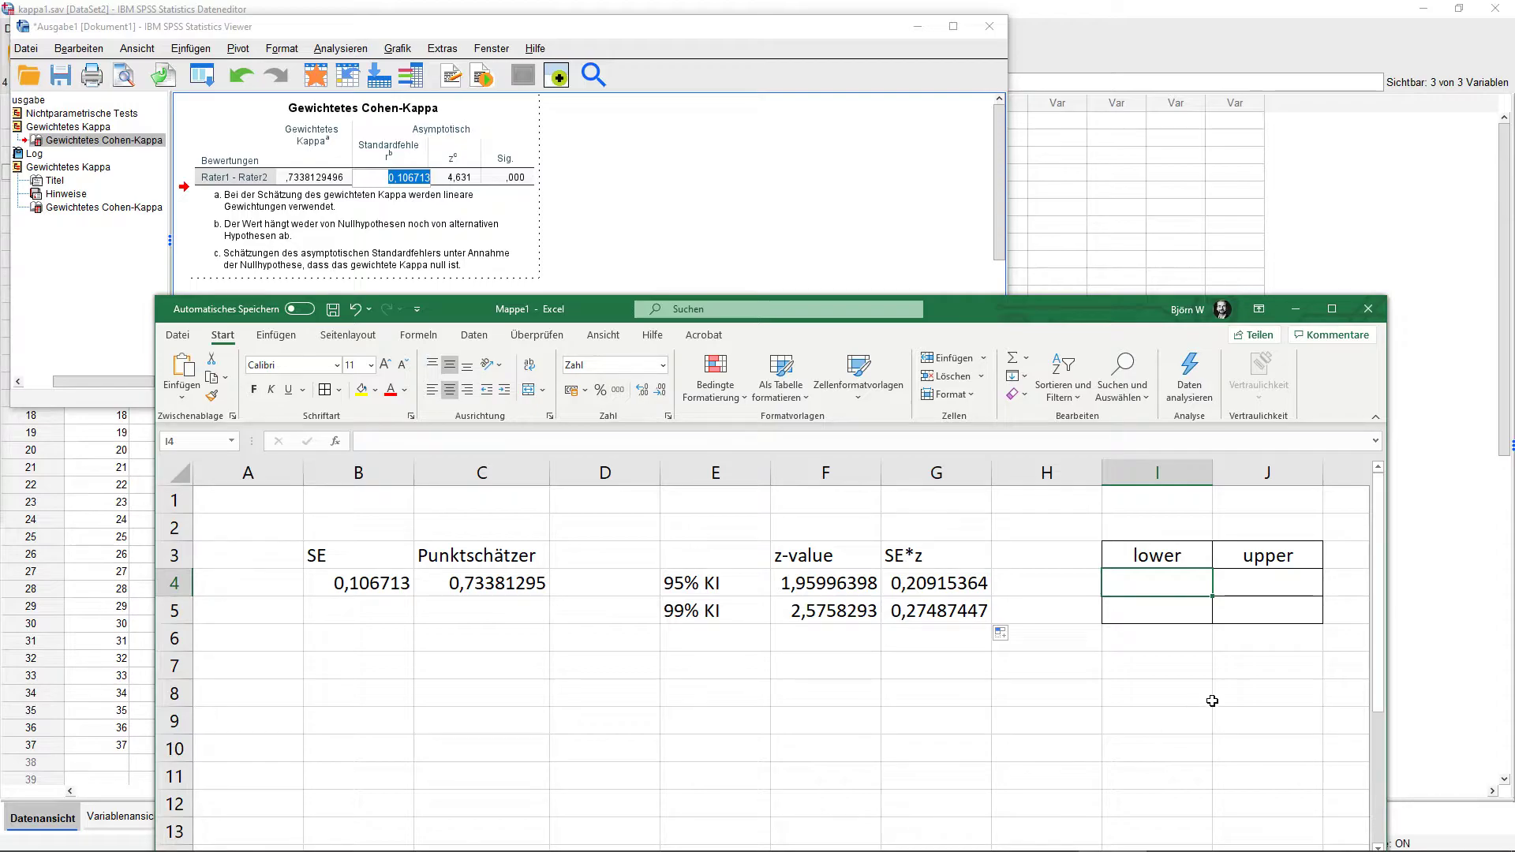
pyautogui.click(1174, 552)
pyautogui.press('Right')
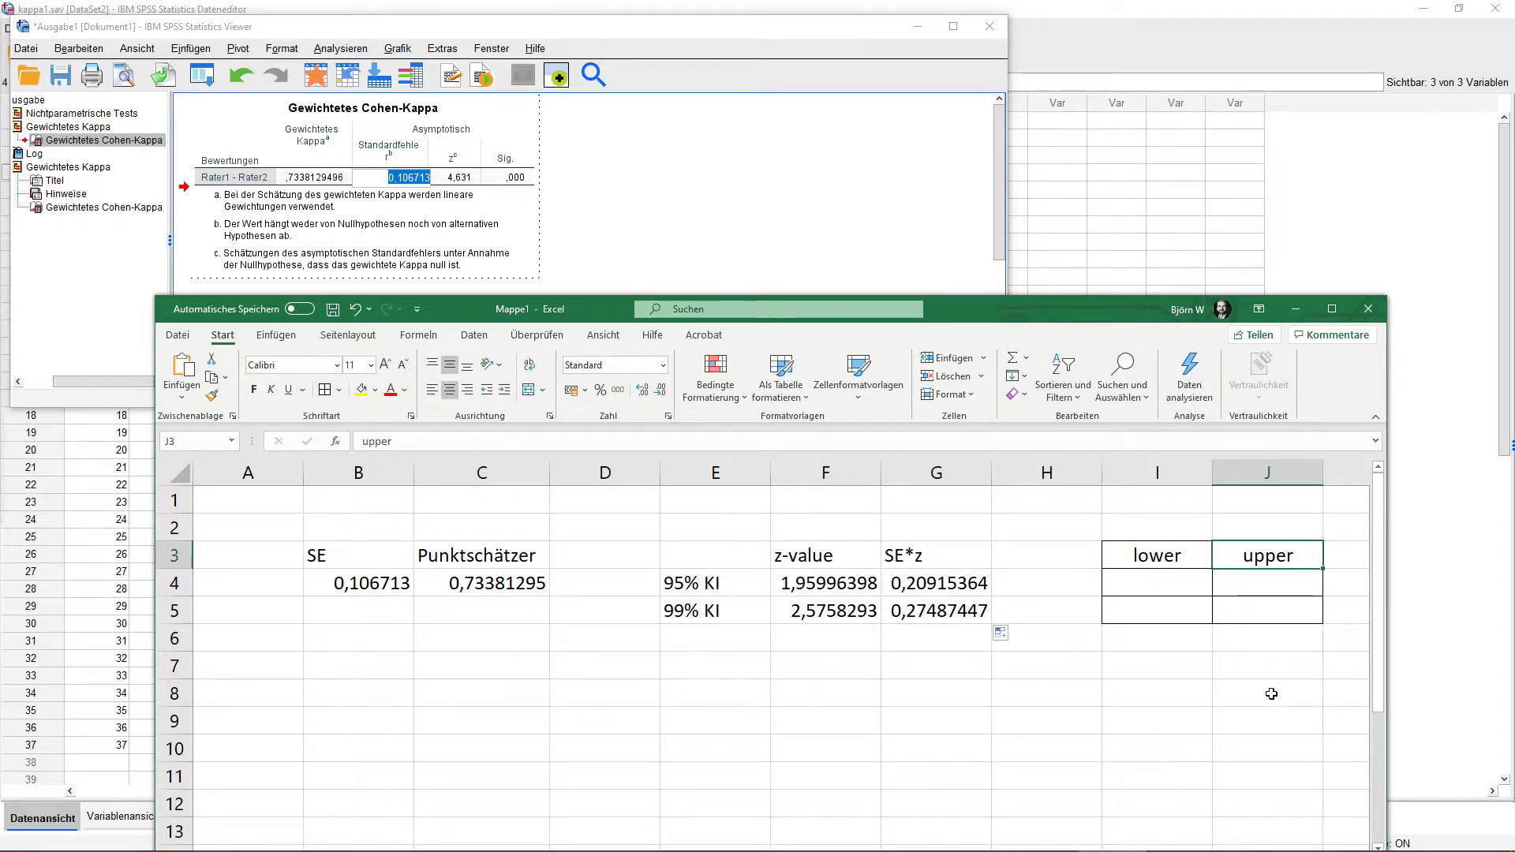
pyautogui.click(1148, 583)
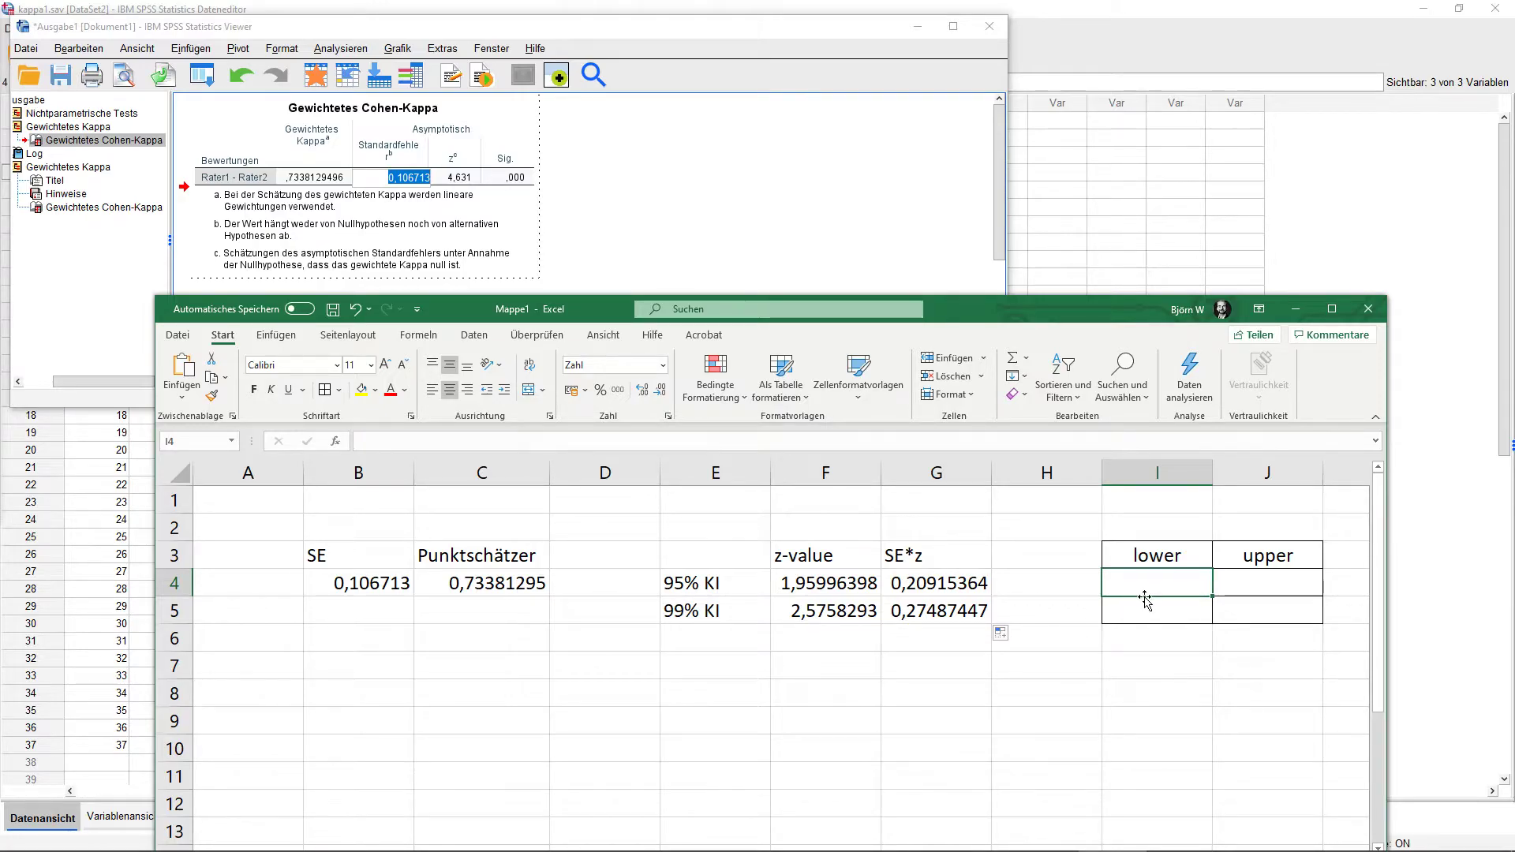
pyautogui.write('=')
pyautogui.click(514, 586)
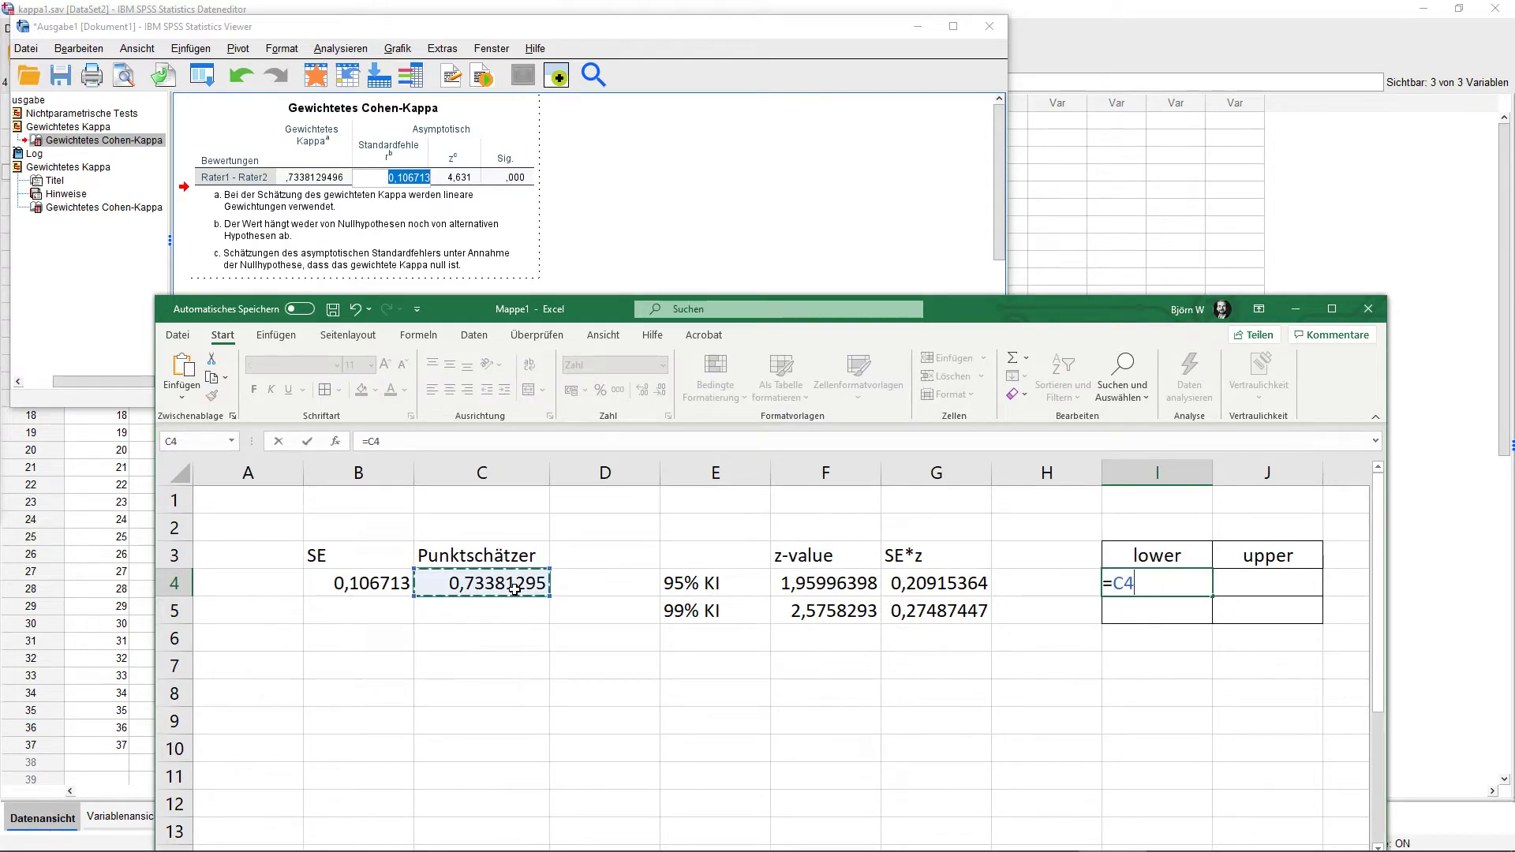
pyautogui.write('-')
pyautogui.click(922, 581)
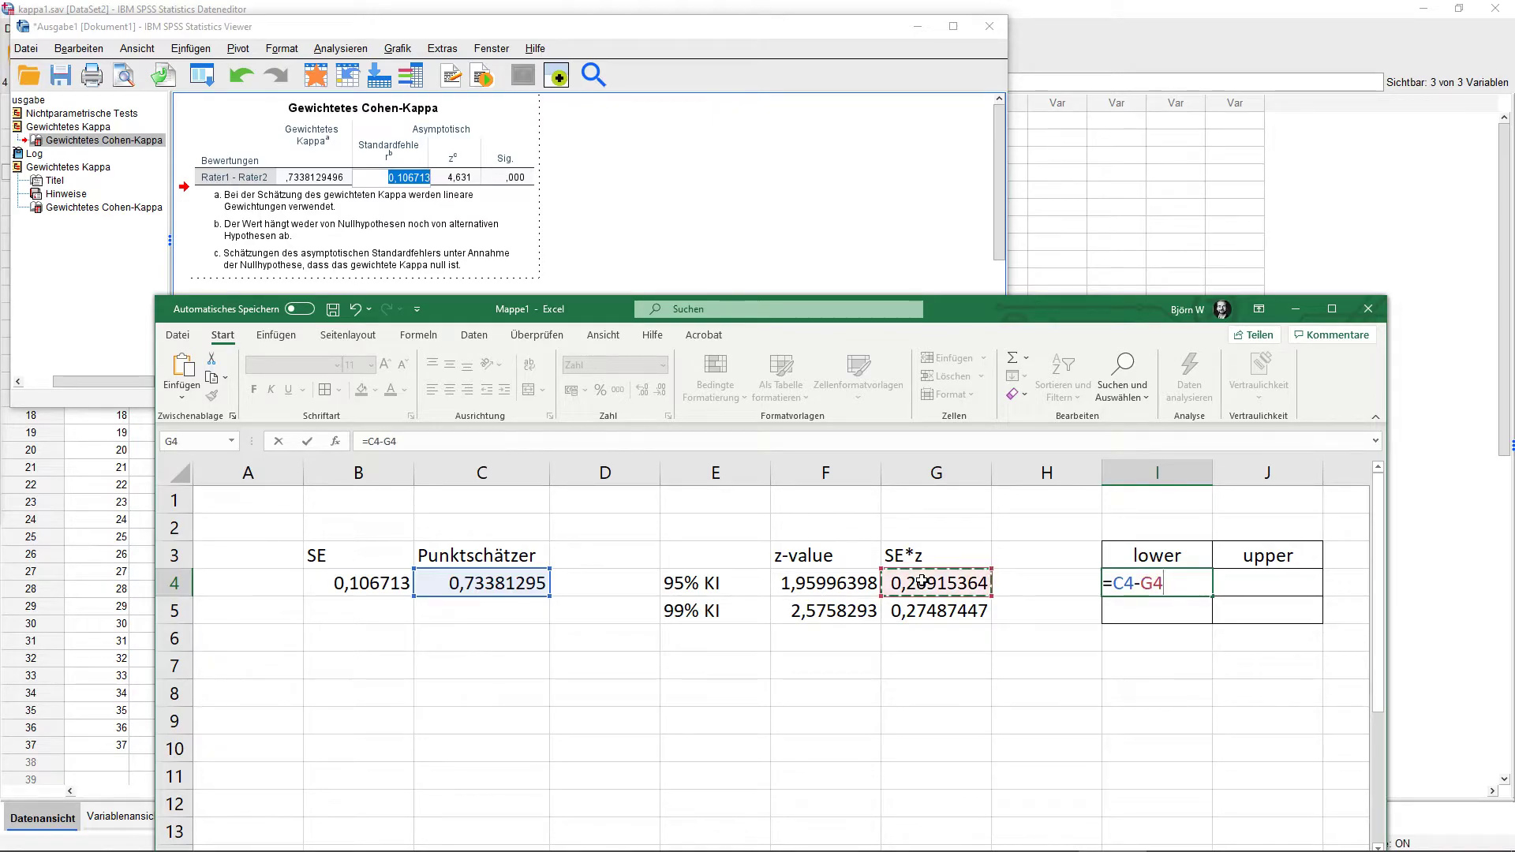
pyautogui.press('Return')
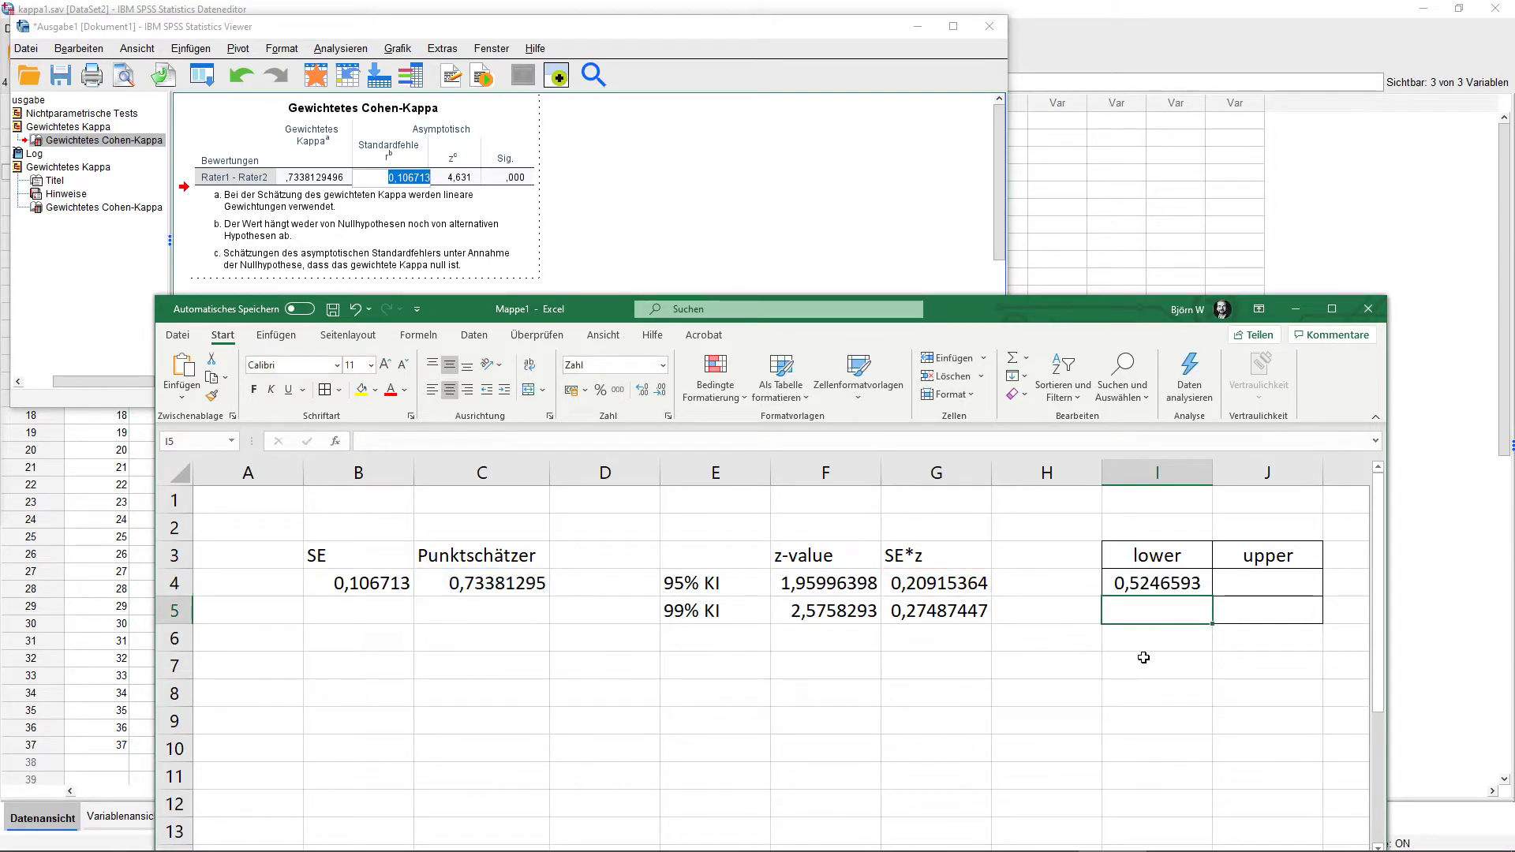
# Calculate the upper limit of the 95% confidence interval in J4 with the formula =C4+G4
pyautogui.press('Up')
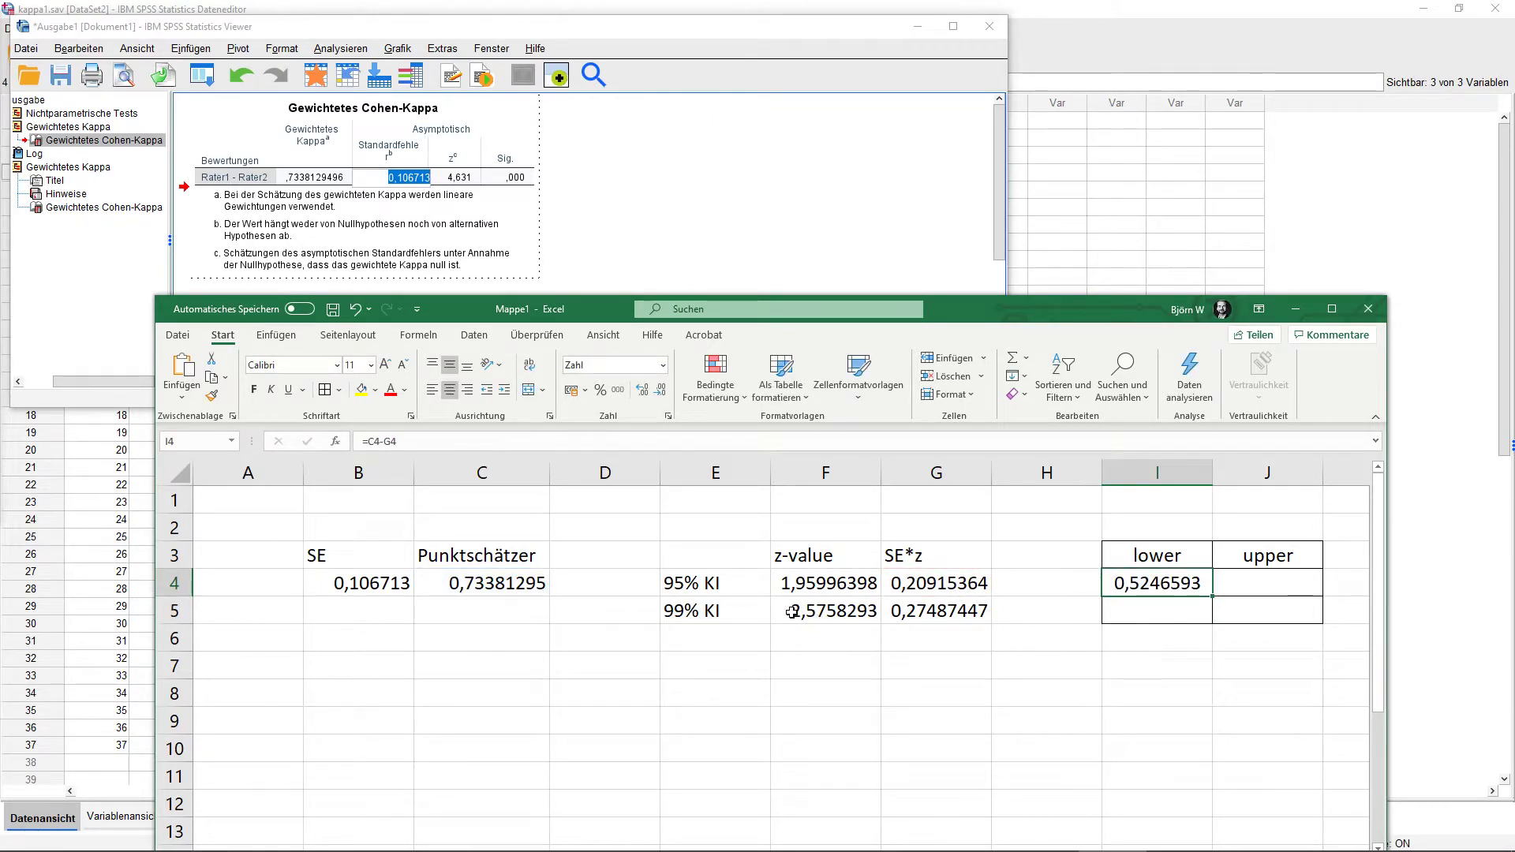
pyautogui.press('Right')
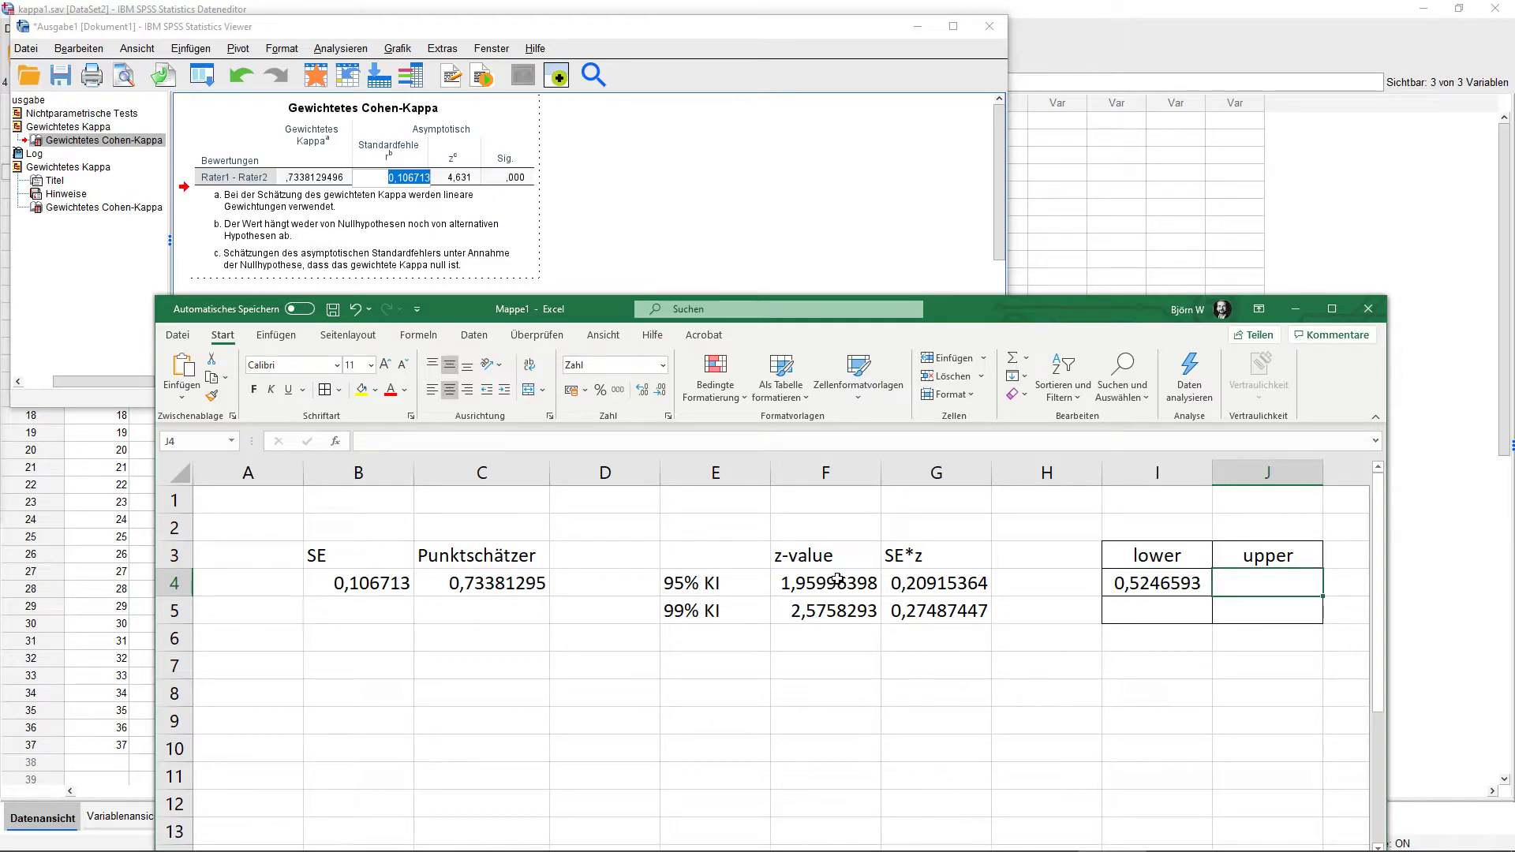
pyautogui.write('=')
pyautogui.click(503, 582)
pyautogui.write('+')
pyautogui.click(947, 585)
pyautogui.press('Return')
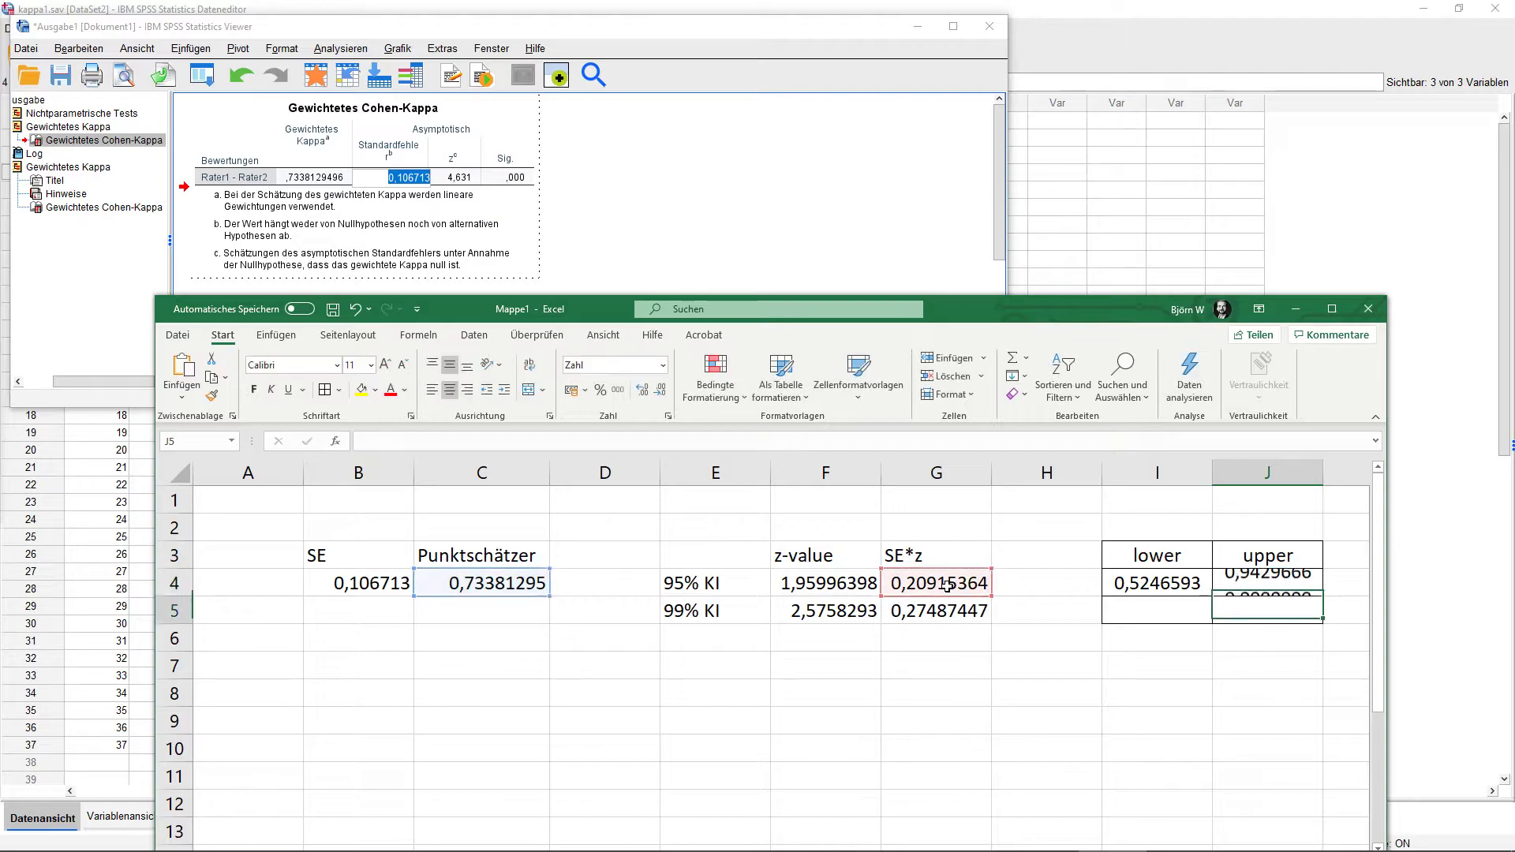
# Try to fill the relative lower and upper limit formulas from I4:J4 down to row 5
pyautogui.press('Up')
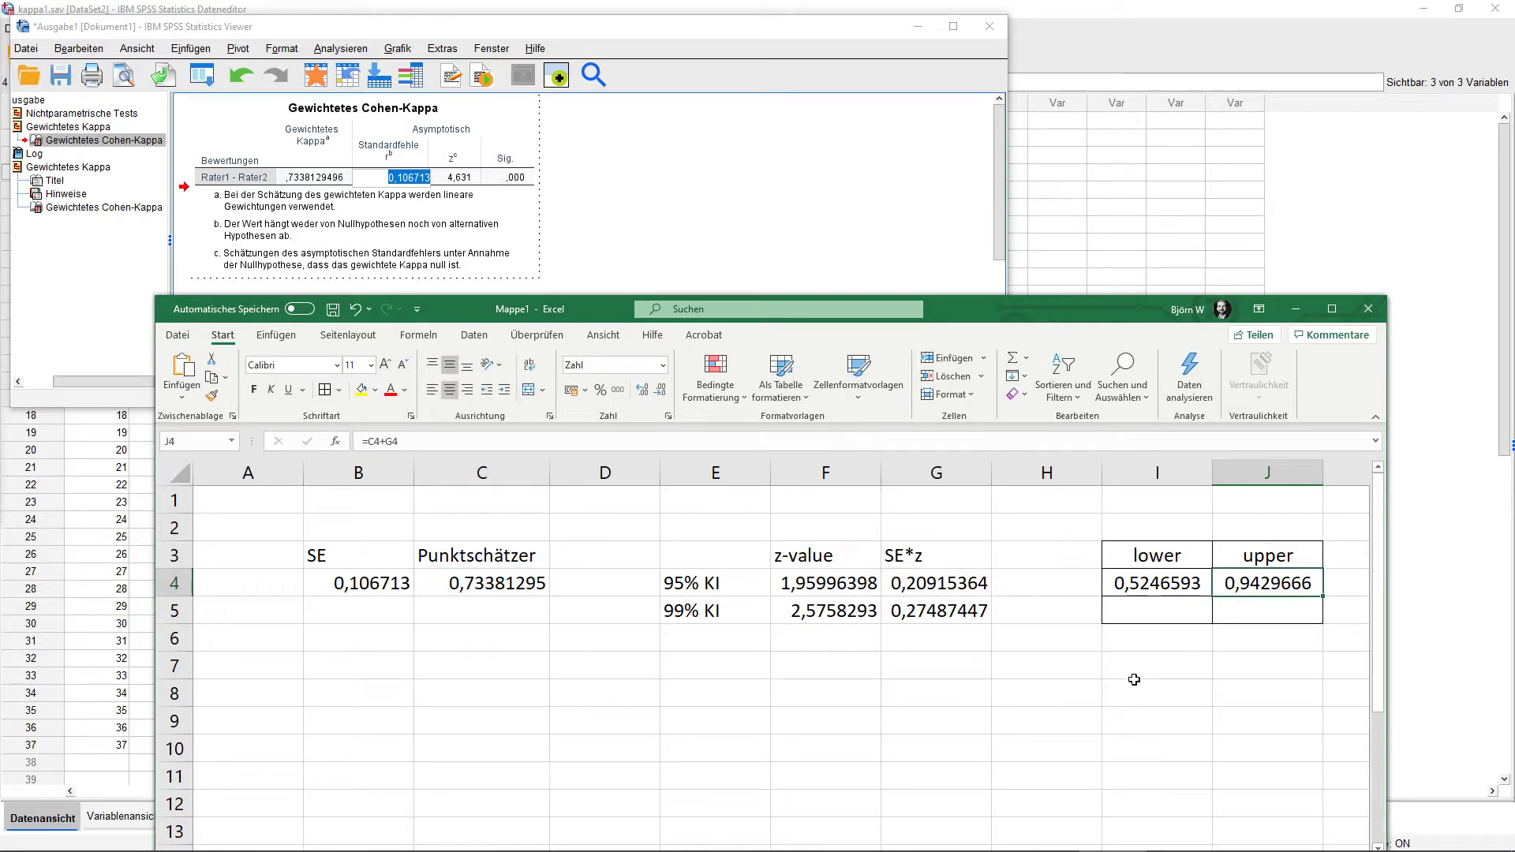
pyautogui.moveTo(1168, 584); pyautogui.dragTo(1320, 617)
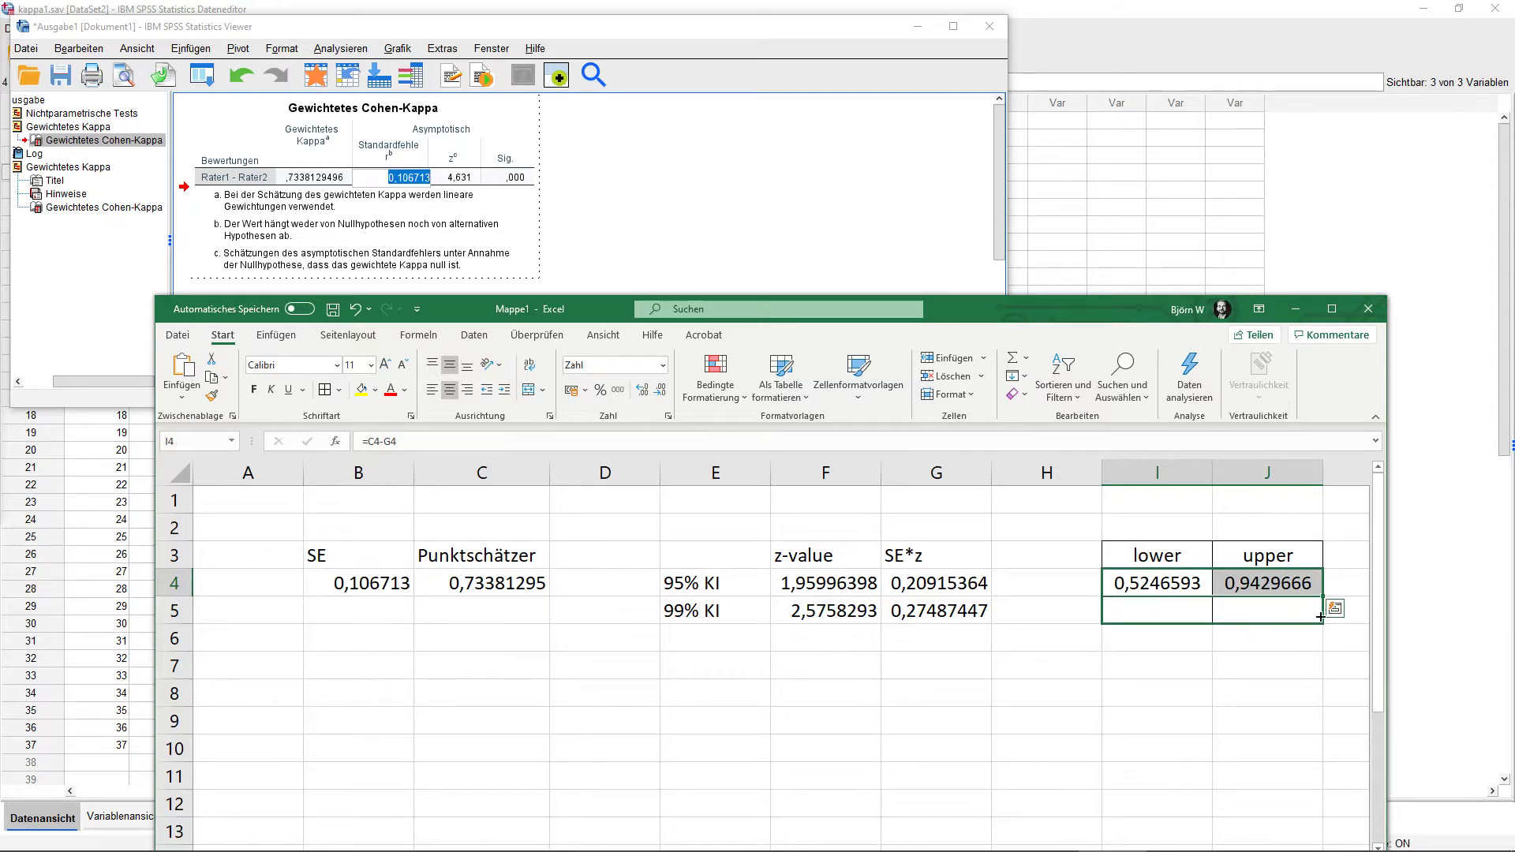
pyautogui.hotkey('ctrl', 'z')
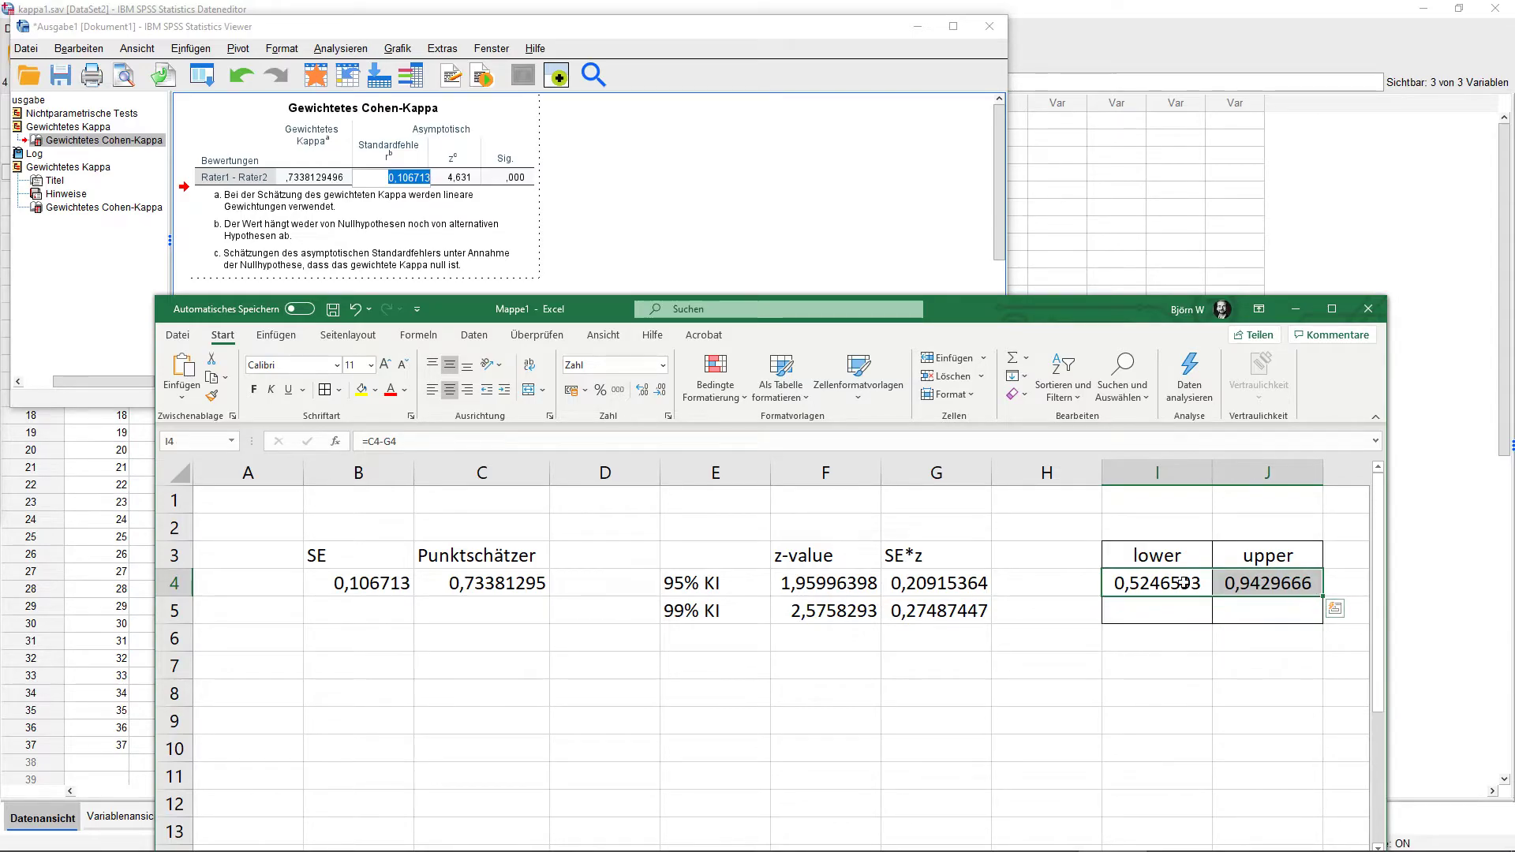
# Make the point estimate reference absolute in both limit formulas, giving =$C$4-G4 in I4 and =$C$4+G4 in J4
pyautogui.click(1157, 584)
pyautogui.click(378, 436)
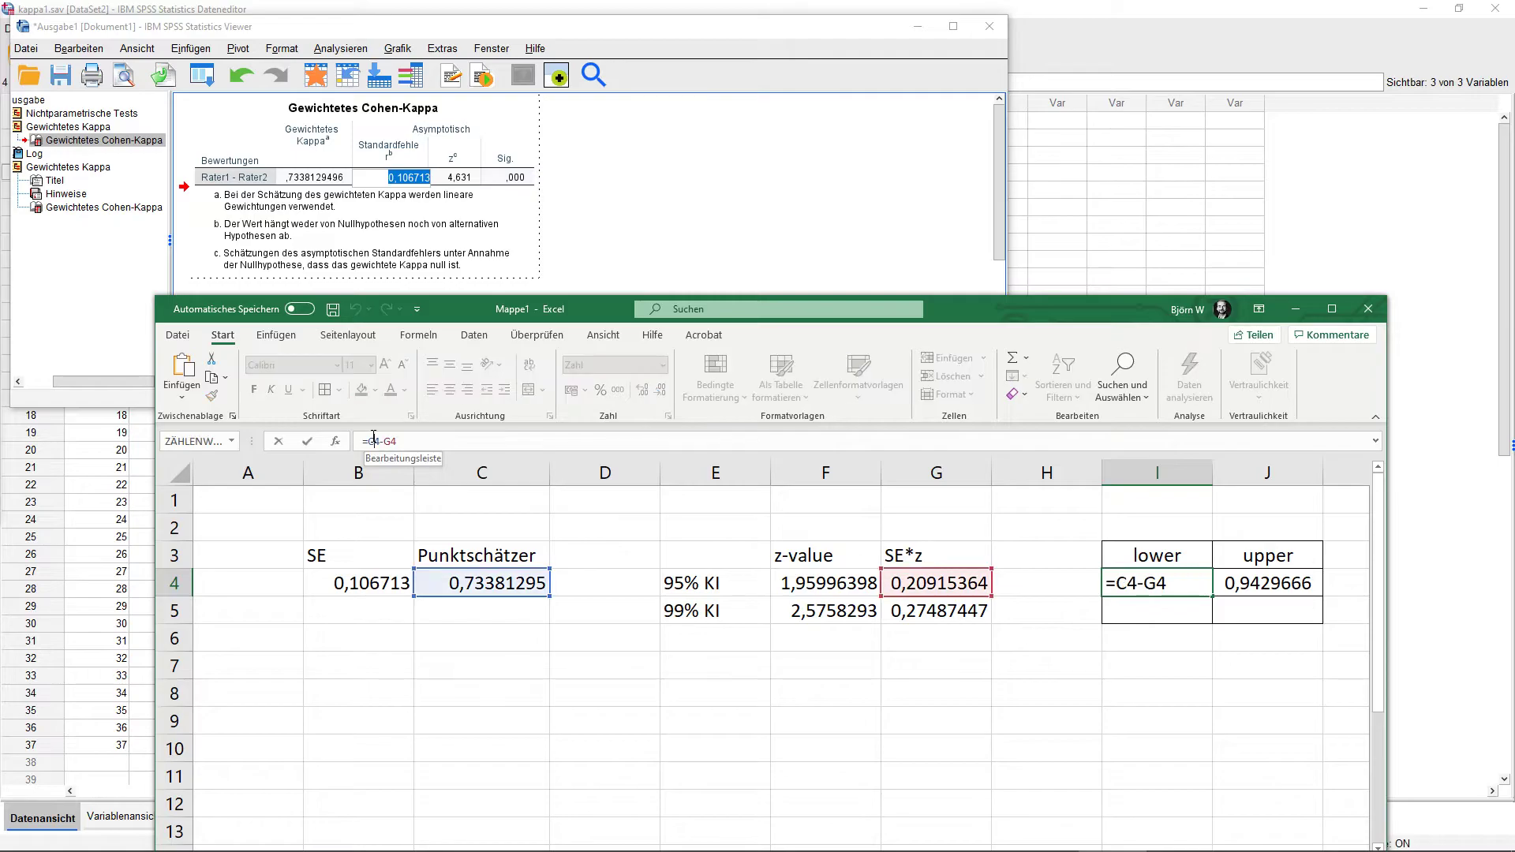
pyautogui.write('$C$')
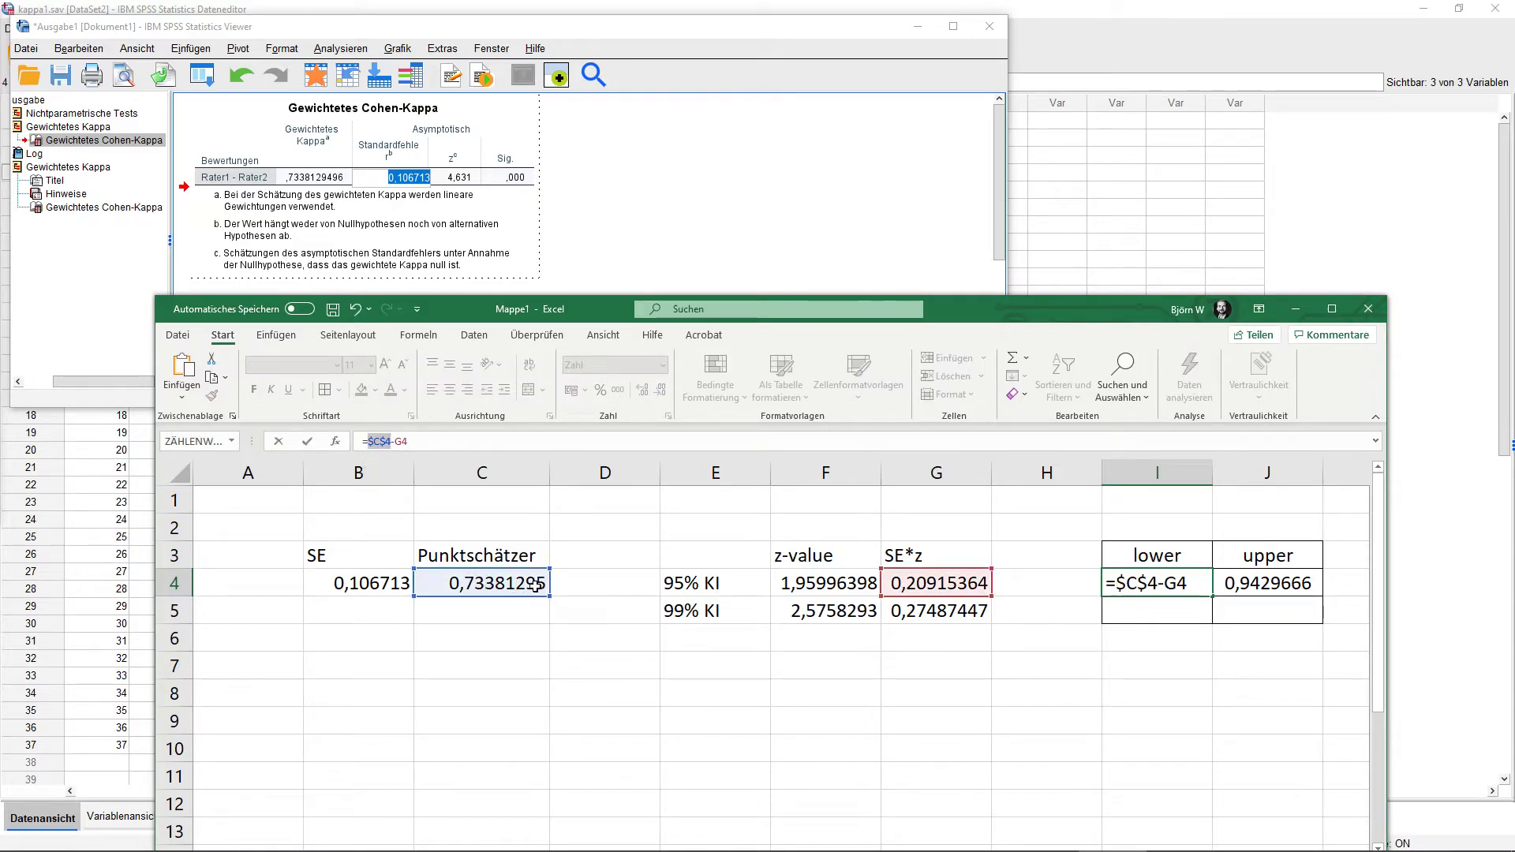
pyautogui.press('Tab')
pyautogui.click(371, 443)
pyautogui.press('F4')
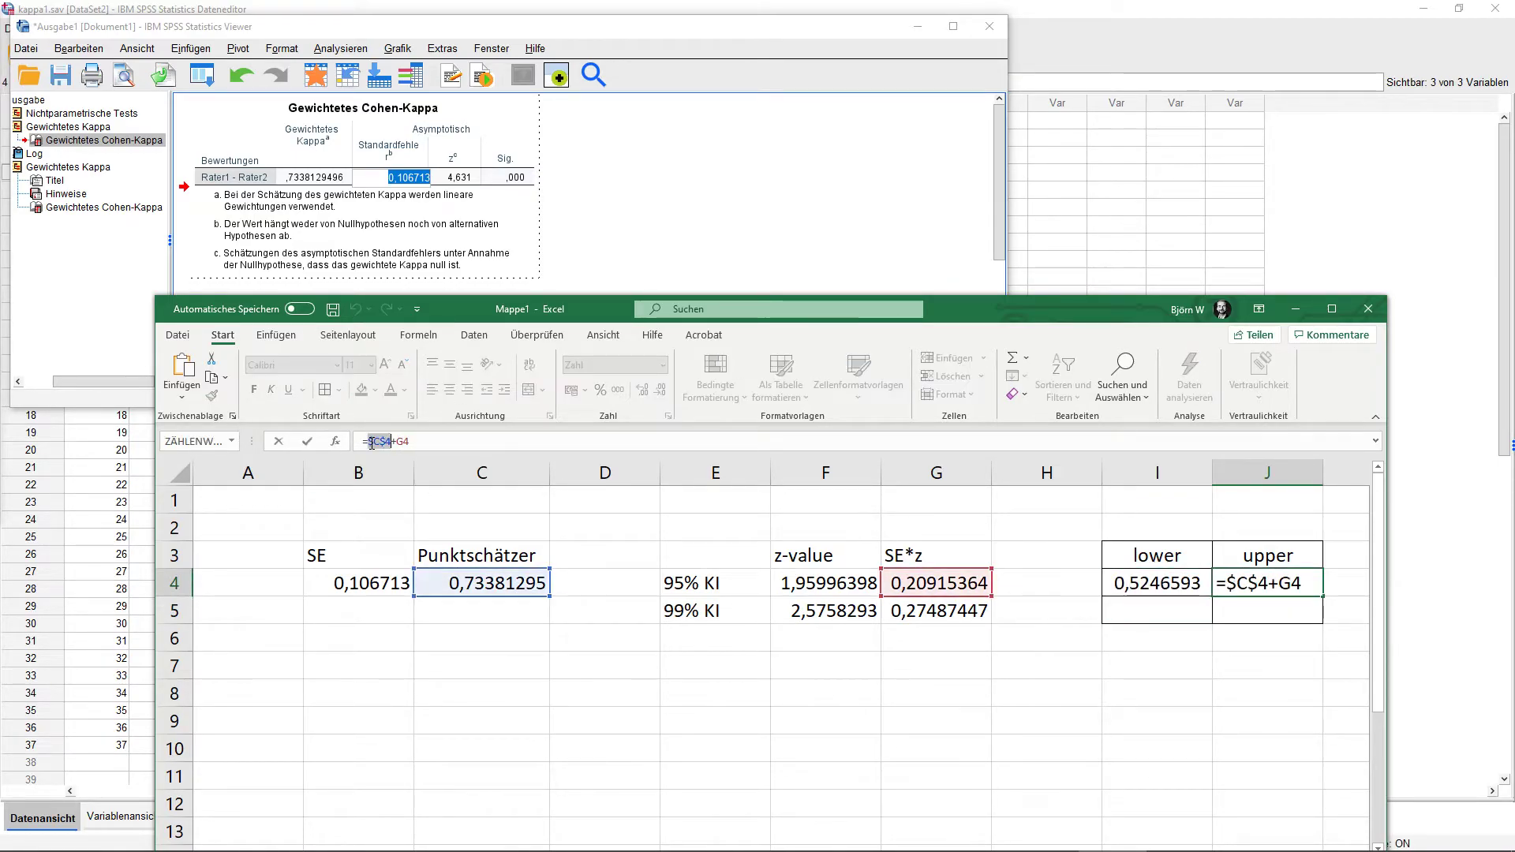
pyautogui.press('Return')
# Fill the limit formulas from I4:J4 down to row 5 for the 99% confidence interval and check the copied formulas
pyautogui.click(1231, 576)
pyautogui.moveTo(1160, 584); pyautogui.dragTo(1325, 624)
pyautogui.press('Down')
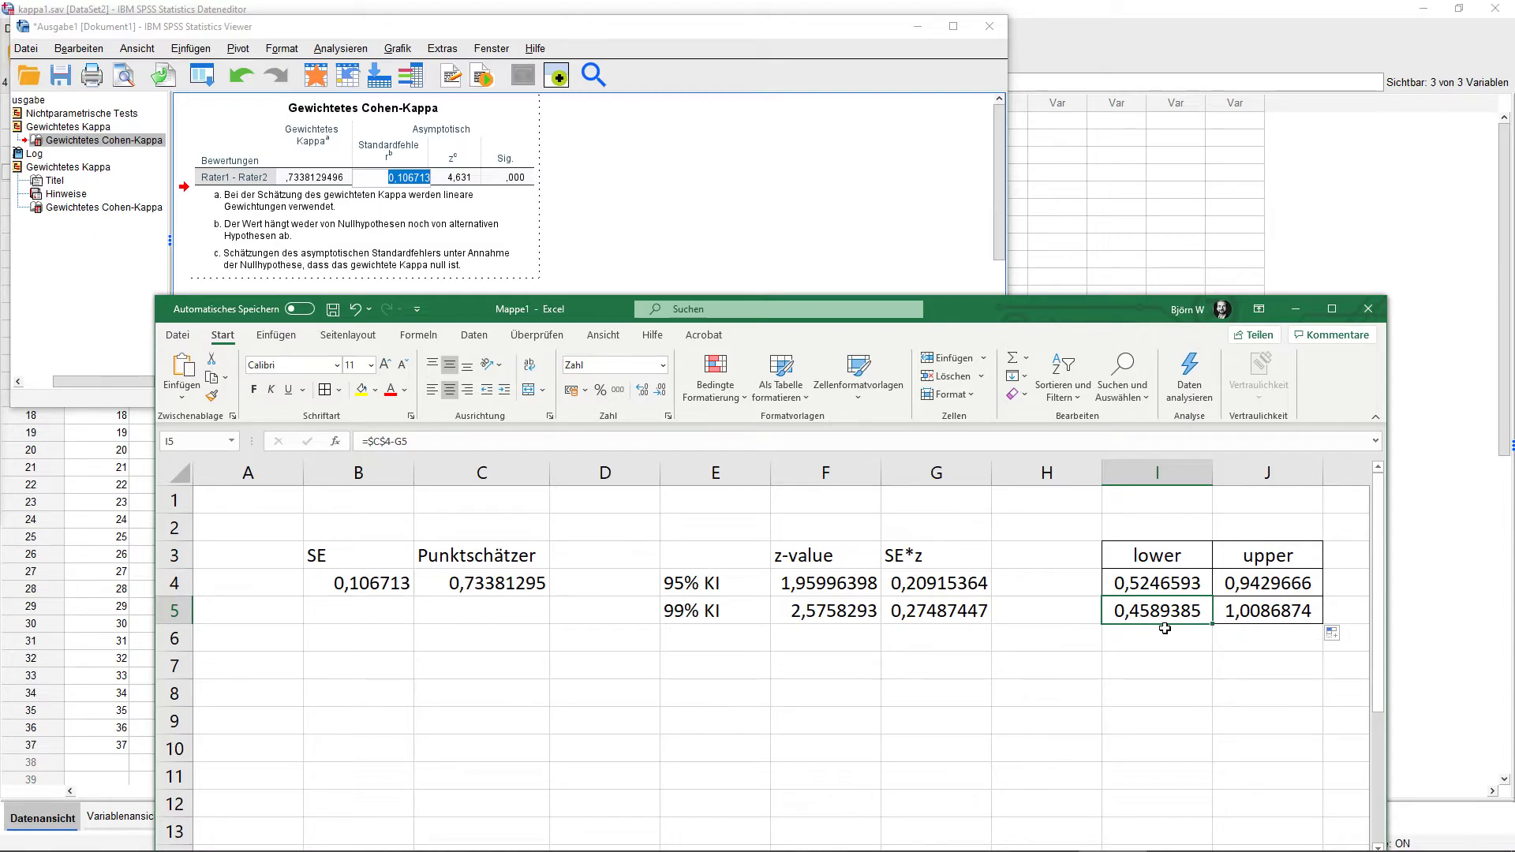
pyautogui.click(1255, 620)
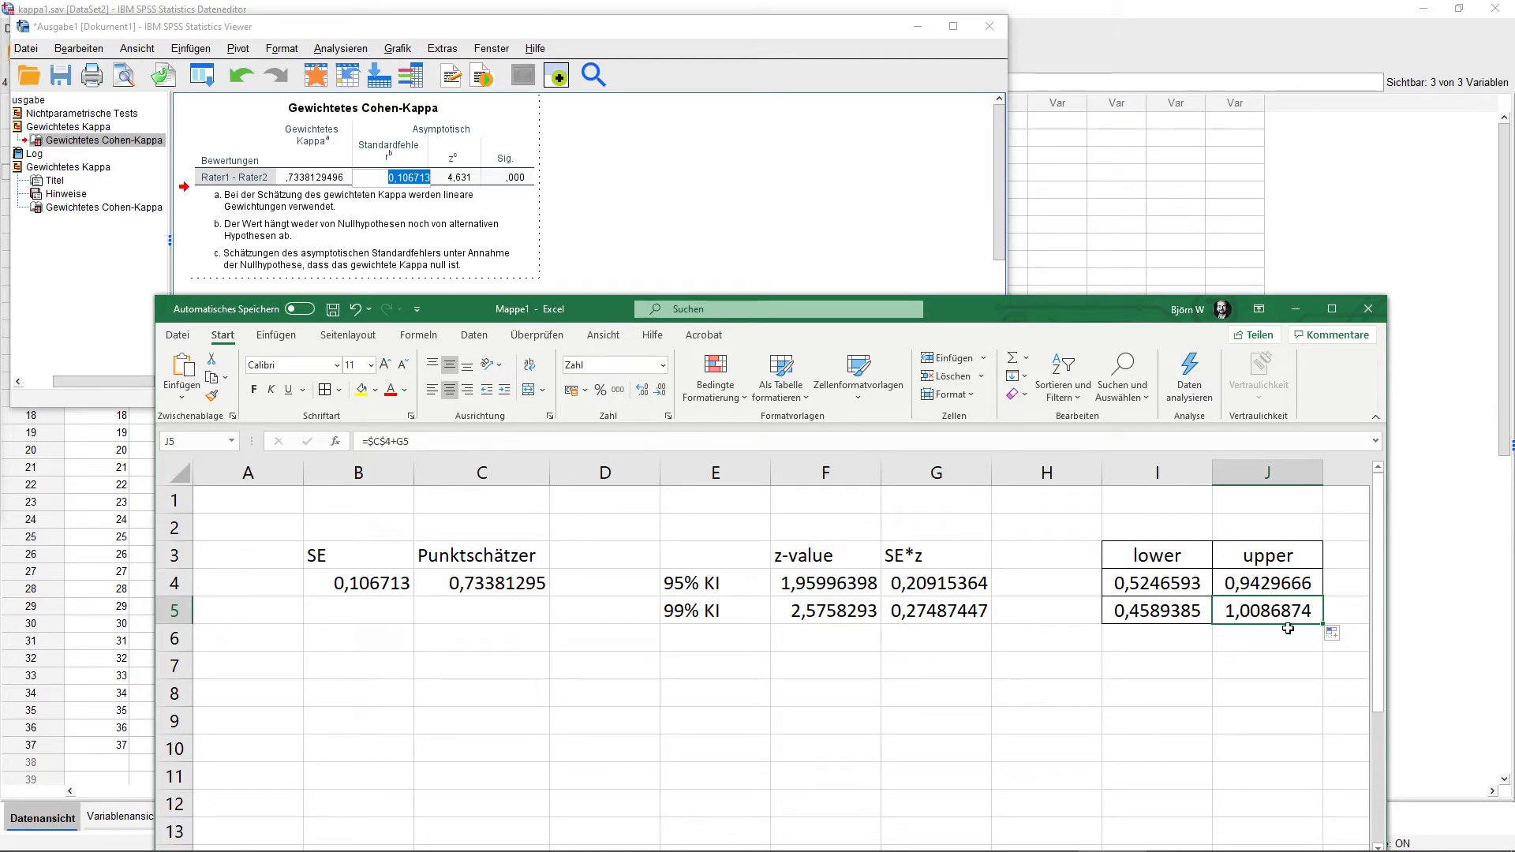
# Compare the calculated 95% limits in I4:J4 with the 95% asymptotic confidence interval in the SPSS weighted Cohen's kappa table
pyautogui.click(1206, 582)
pyautogui.moveTo(1222, 584); pyautogui.dragTo(1243, 584)
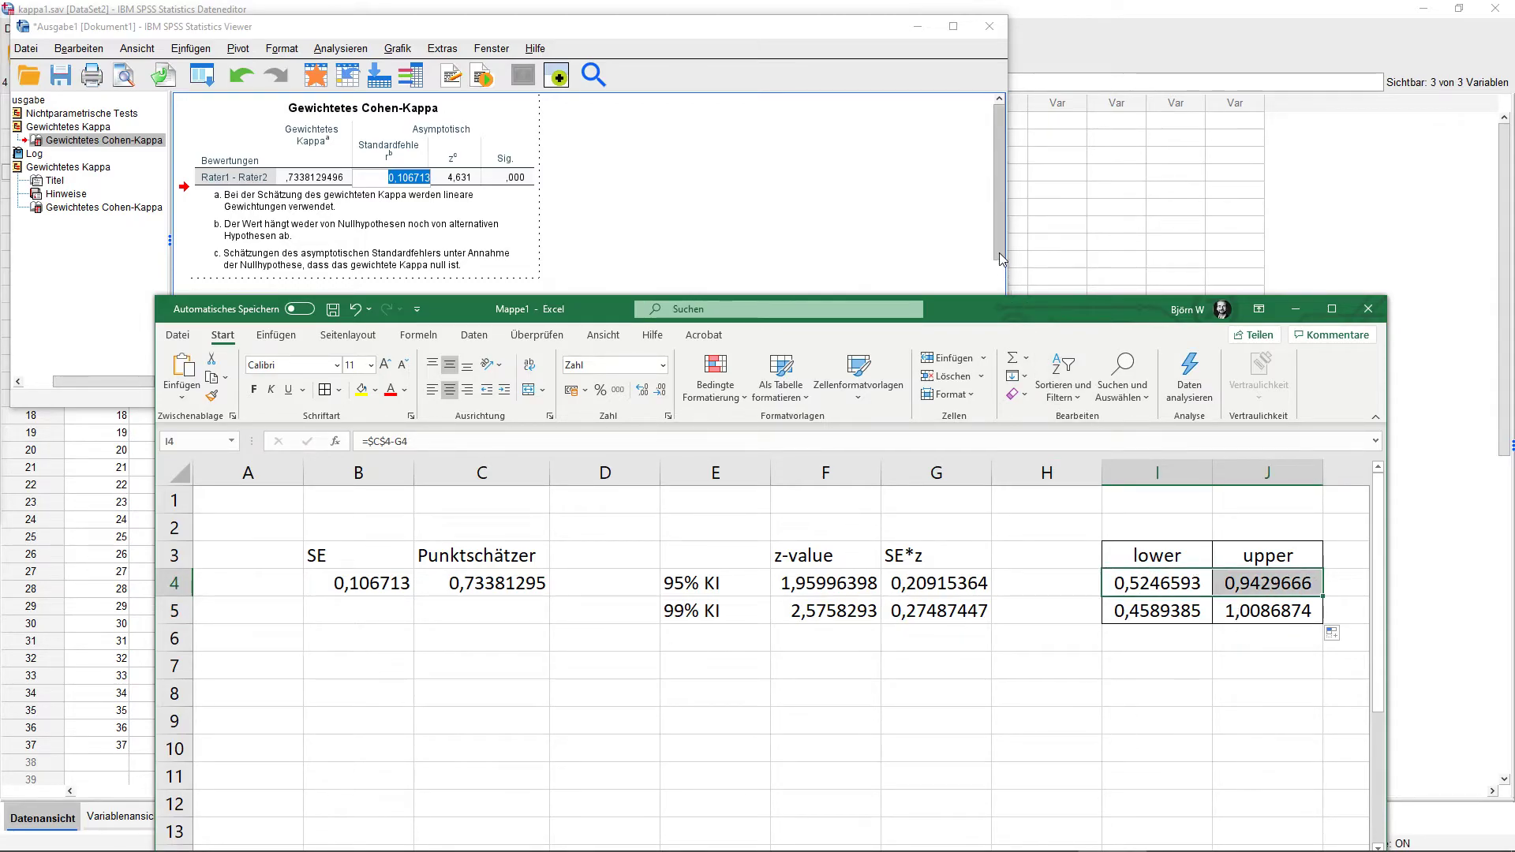
pyautogui.moveTo(1000, 259); pyautogui.dragTo(1000, 375)
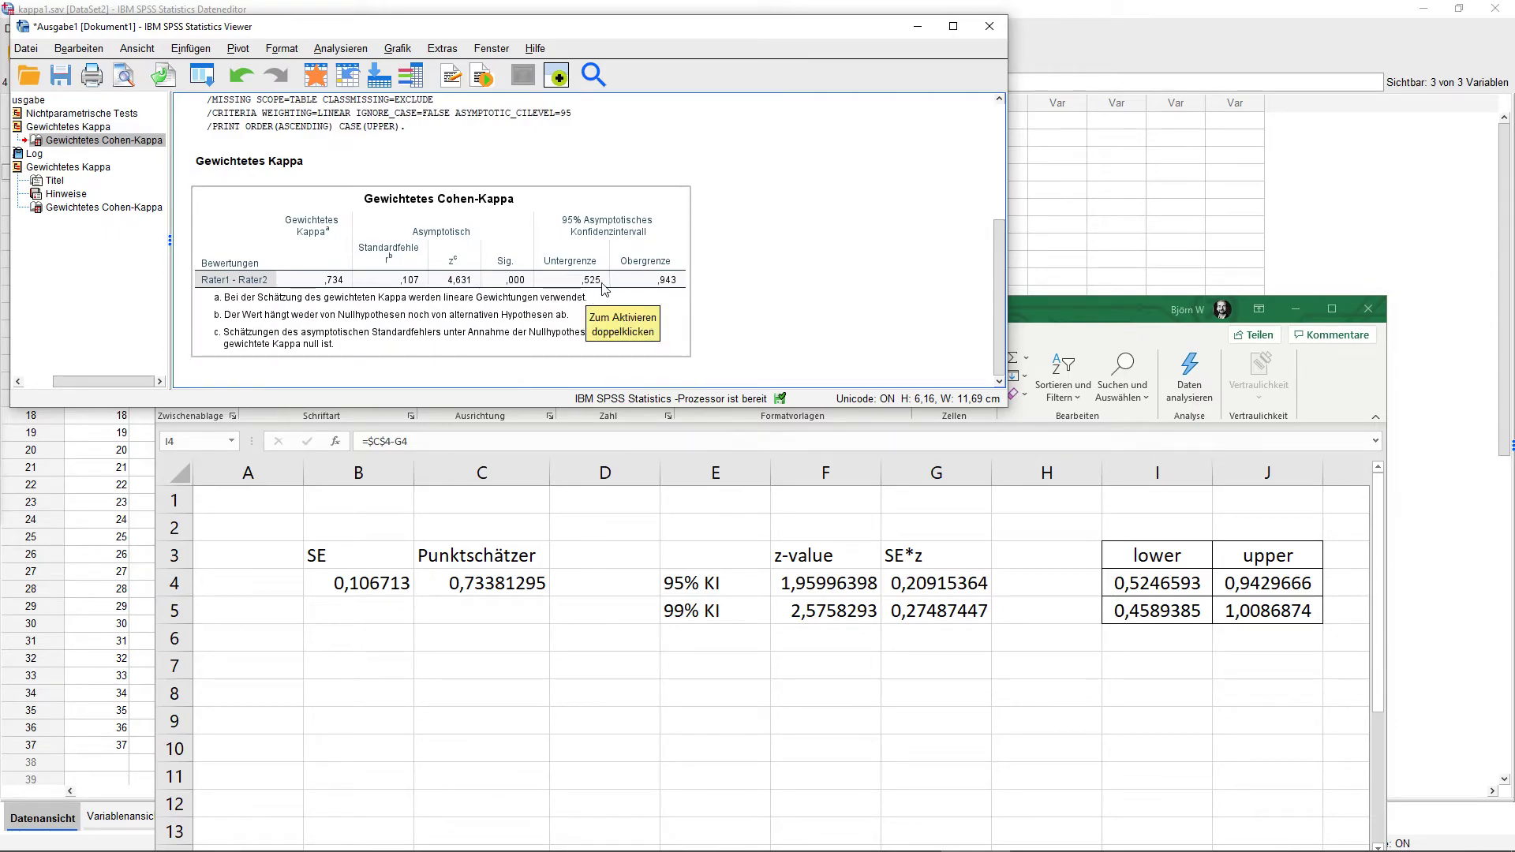
pyautogui.click(1166, 592)
pyautogui.click(1159, 599)
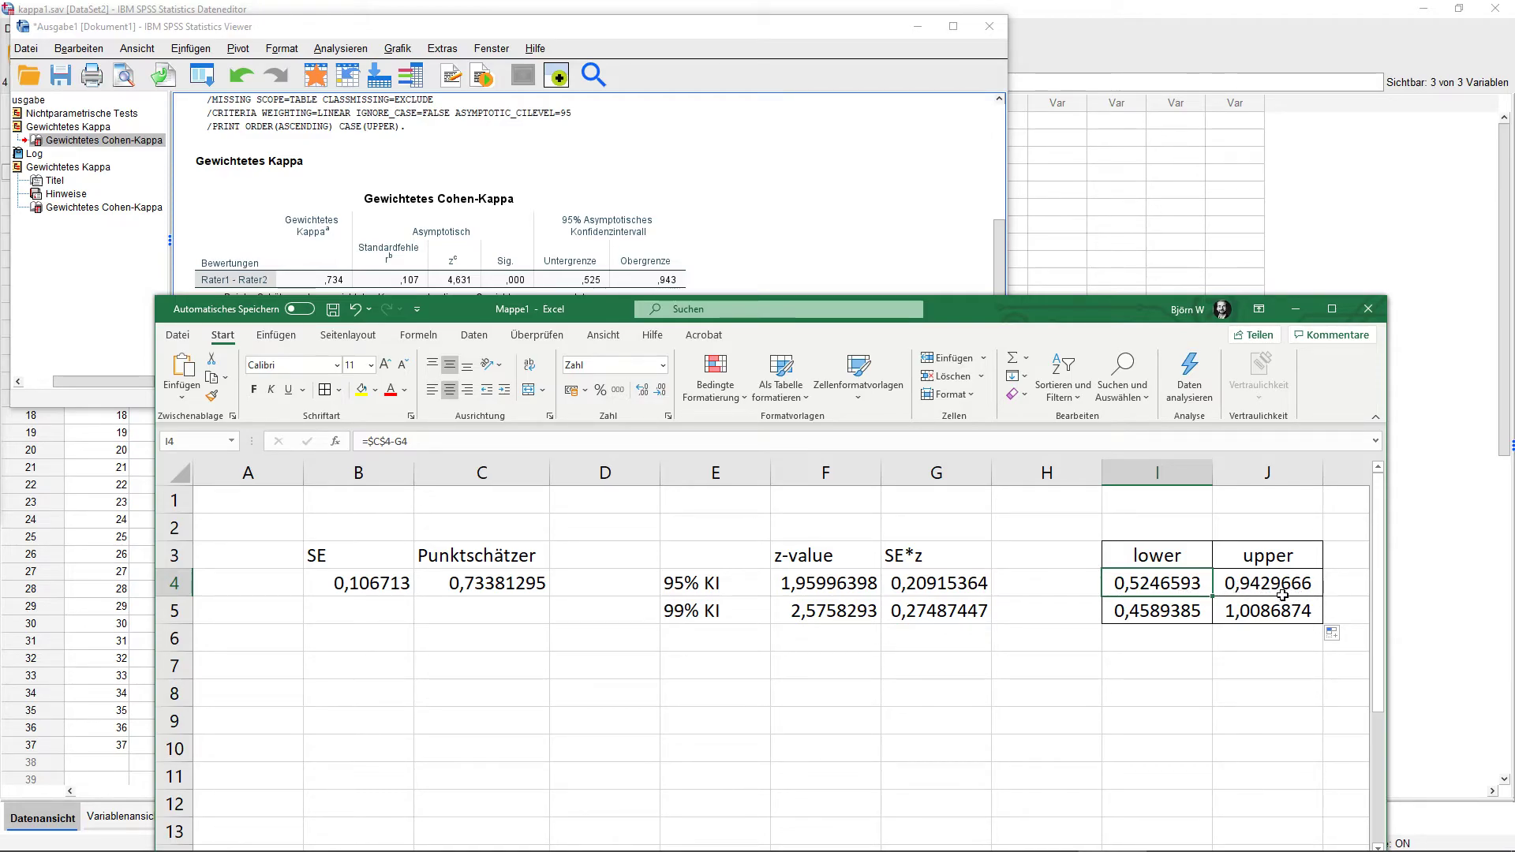
# Rerun the weighted kappa analysis for Rater1 and Rater2 in SPSS with the asymptotic confidence interval set to 99%
pyautogui.click(202, 75)
pyautogui.click(237, 142)
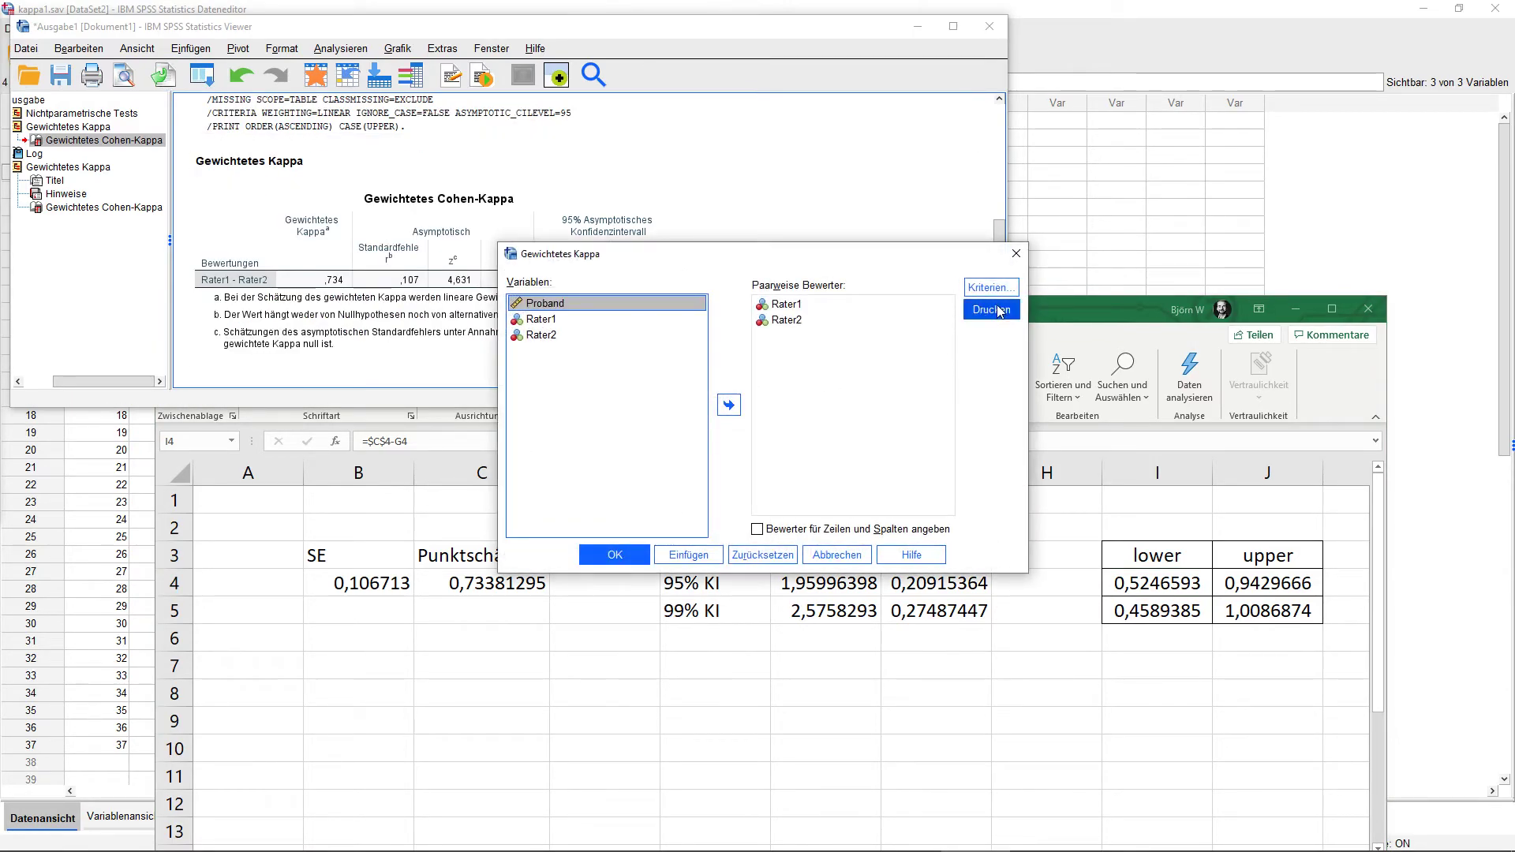
pyautogui.click(989, 288)
pyautogui.click(759, 527)
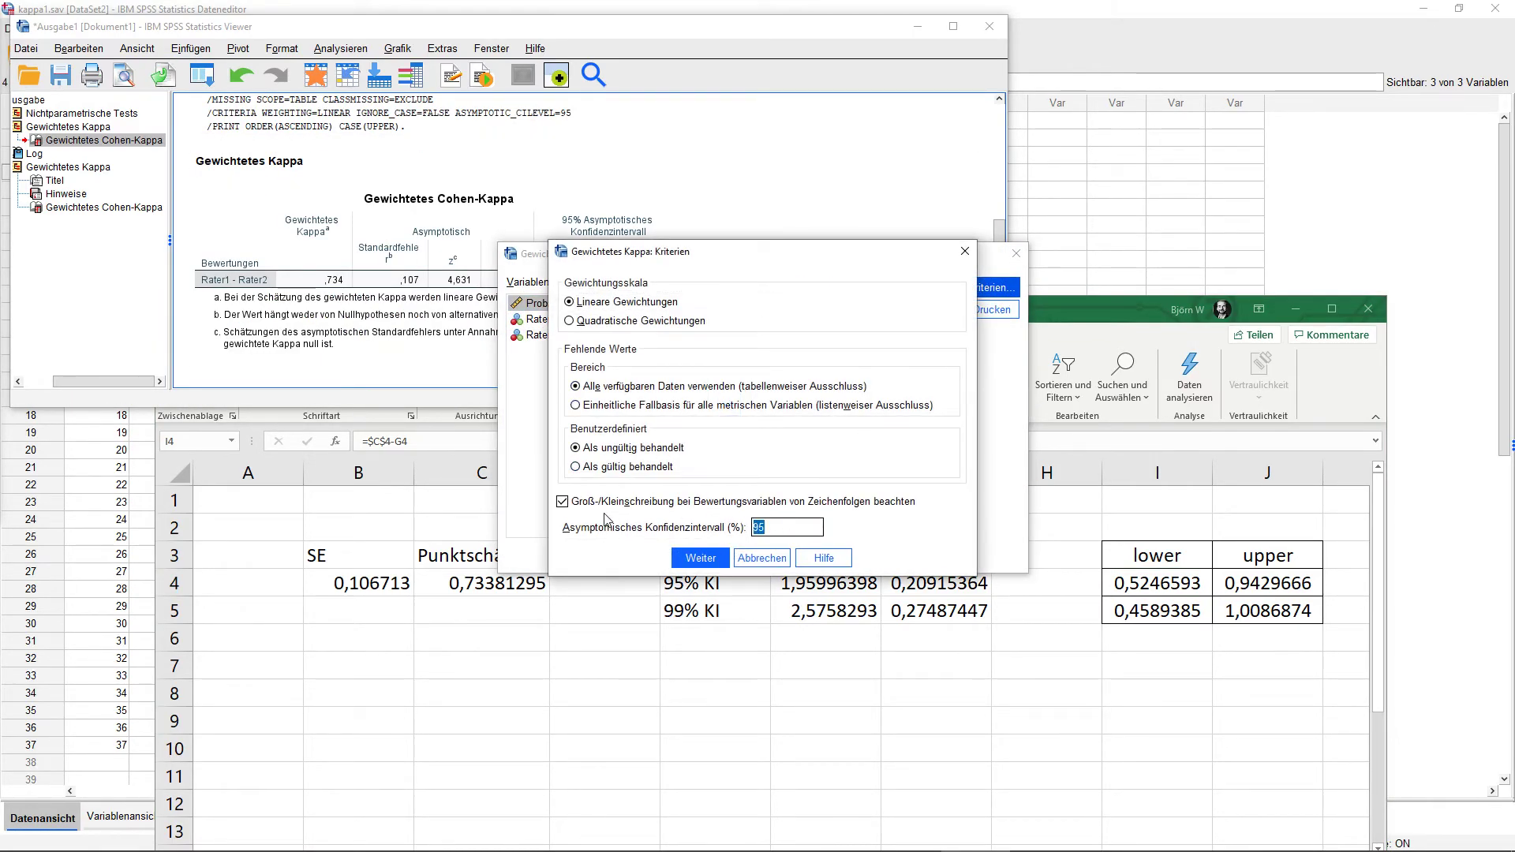
pyautogui.write('99')
pyautogui.click(699, 558)
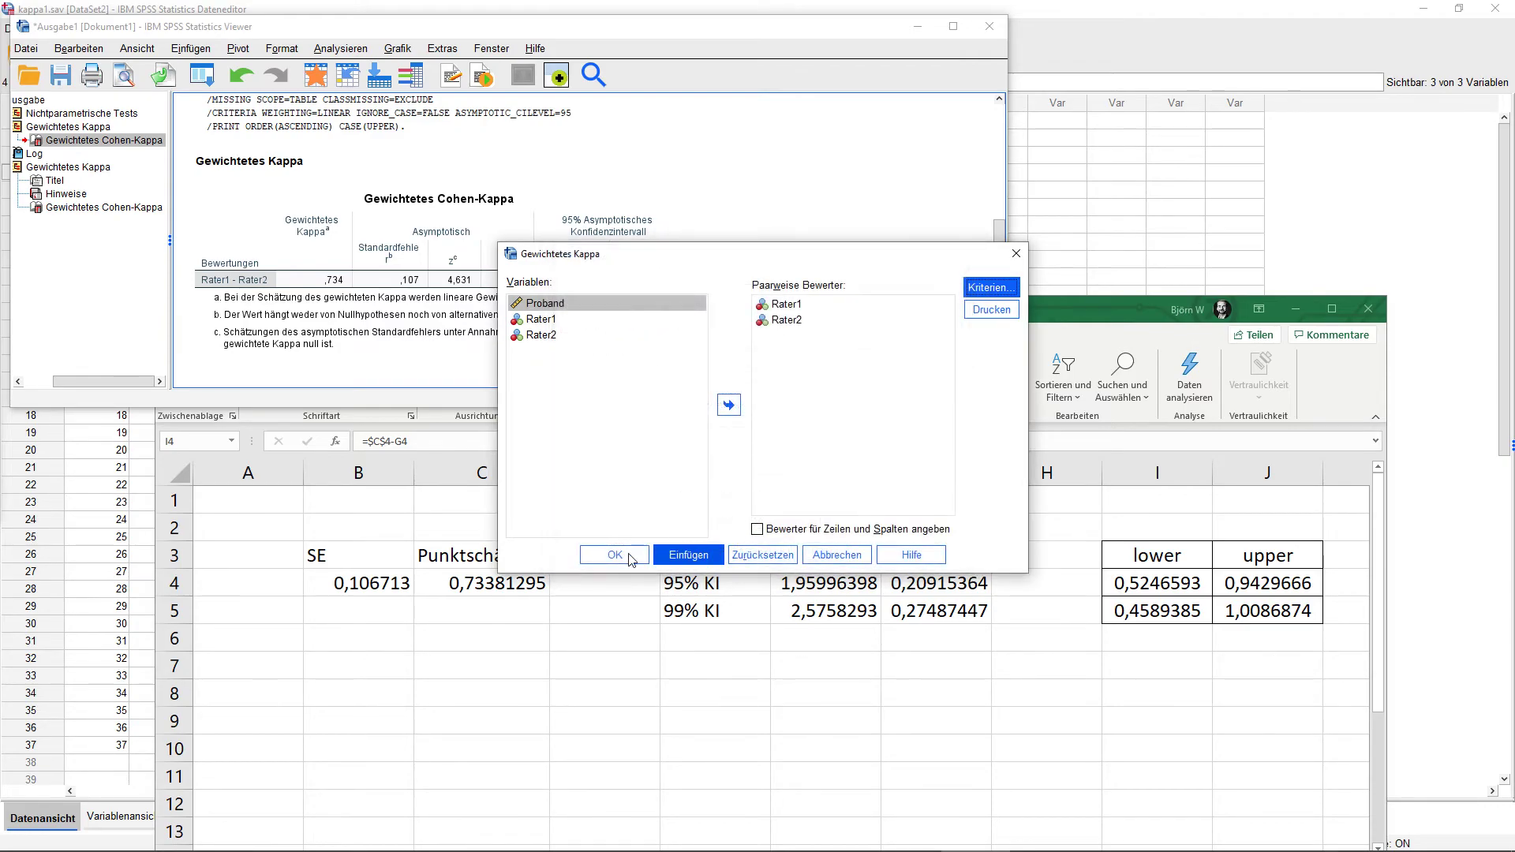
pyautogui.click(619, 548)
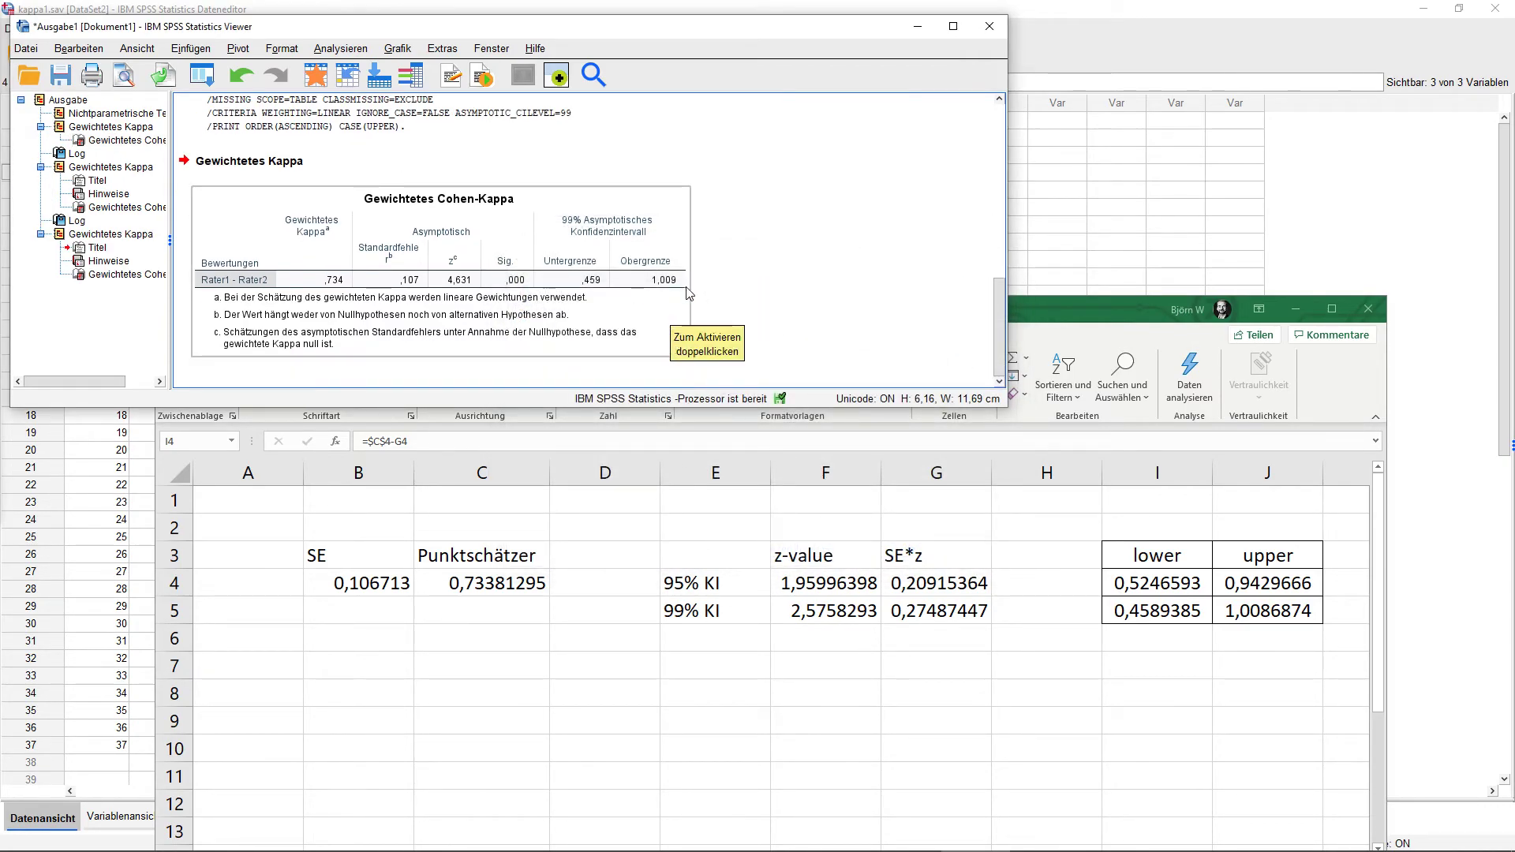